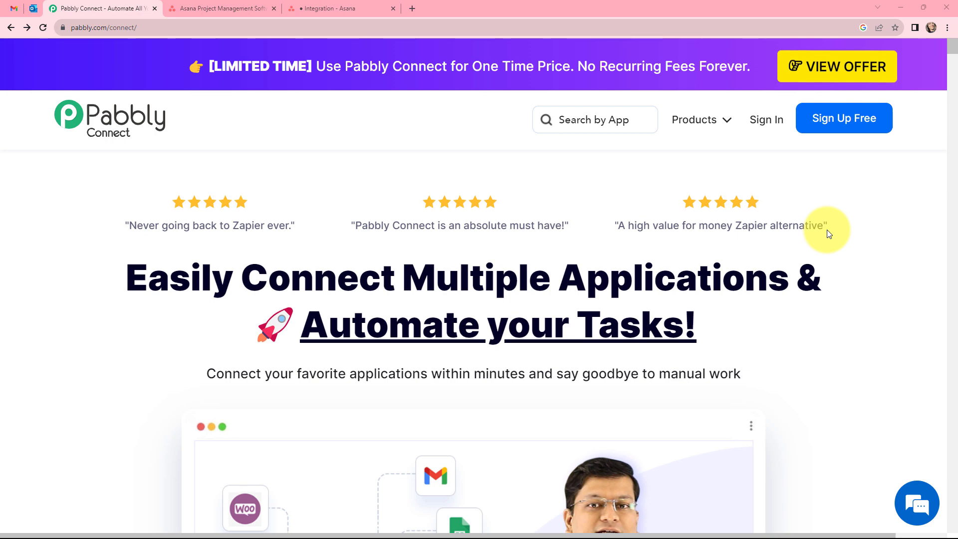
Check the Outlook inbox and the Asana website, then return to the Pabbly Connect homepage
key("ctrl+shift+Tab")
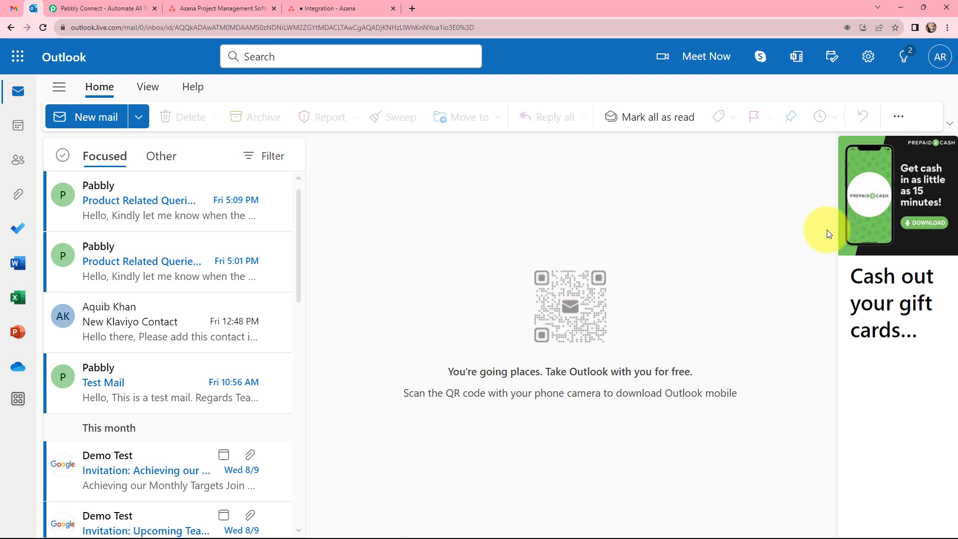
key("ctrl+4")
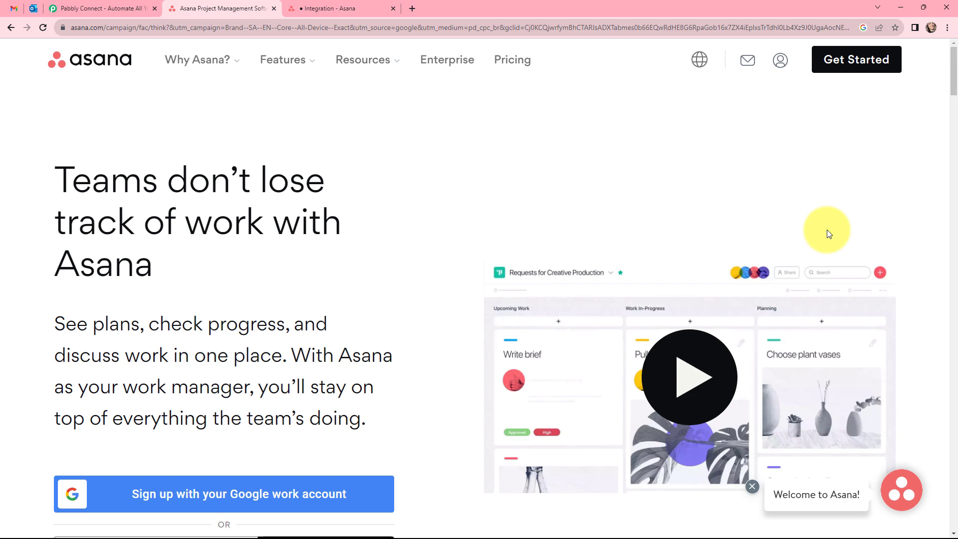
key("ctrl+shift+Tab")
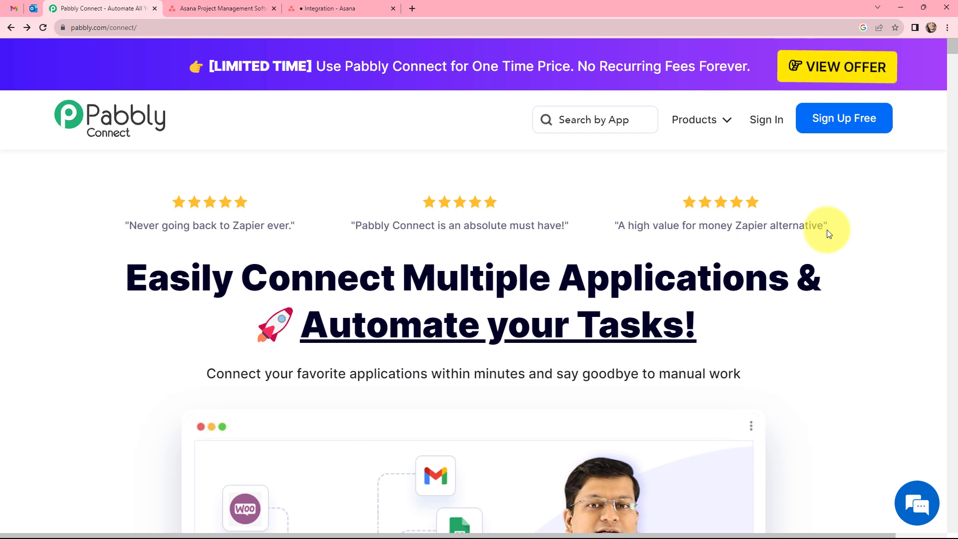
Sign in and create a workflow named 'Create Asana Tasks From Outlook Email'
left_click(756, 123)
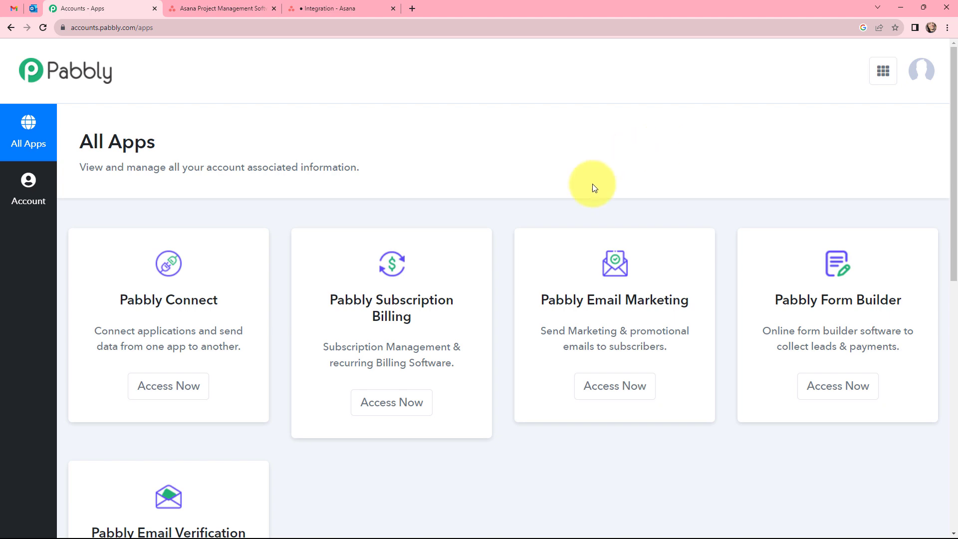
left_click(189, 385)
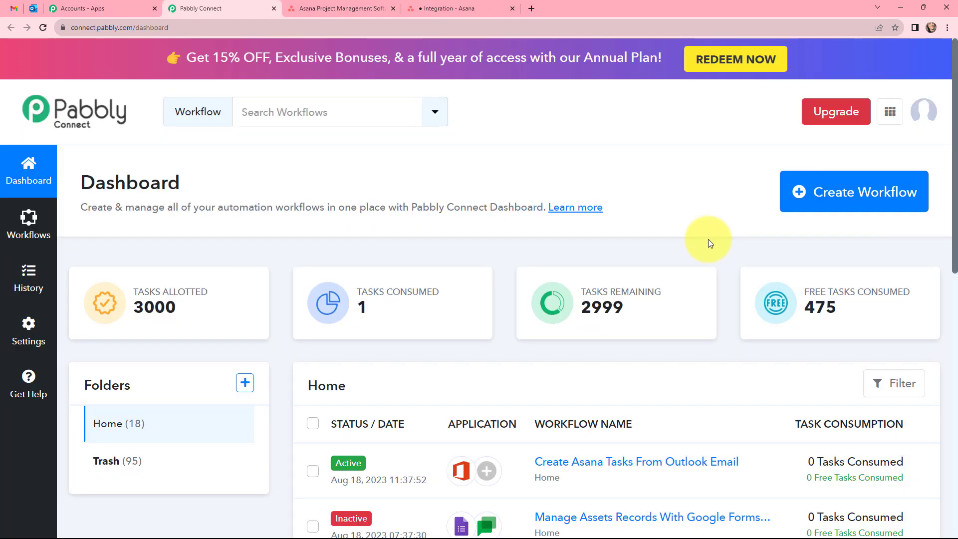
left_click(798, 192)
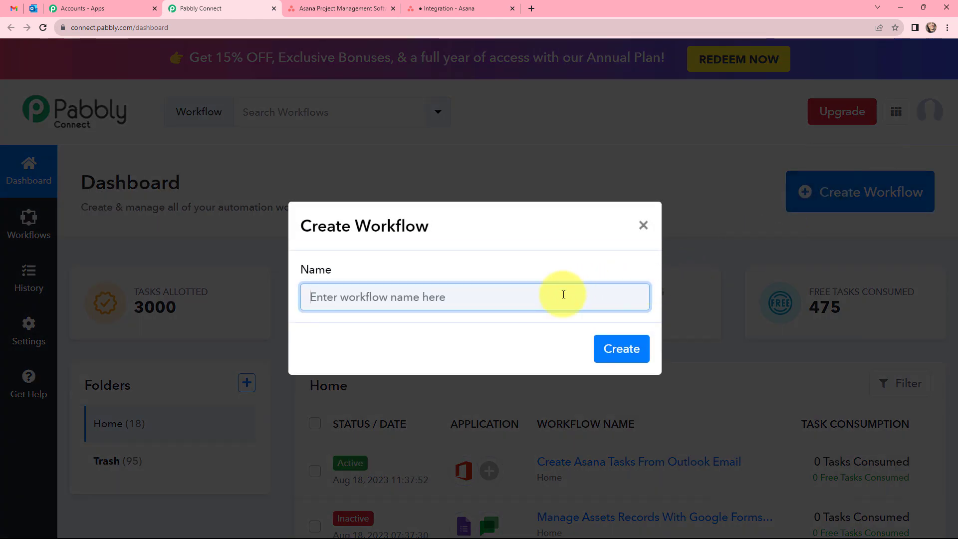
type("Create Asana Tasks From Outlook Email")
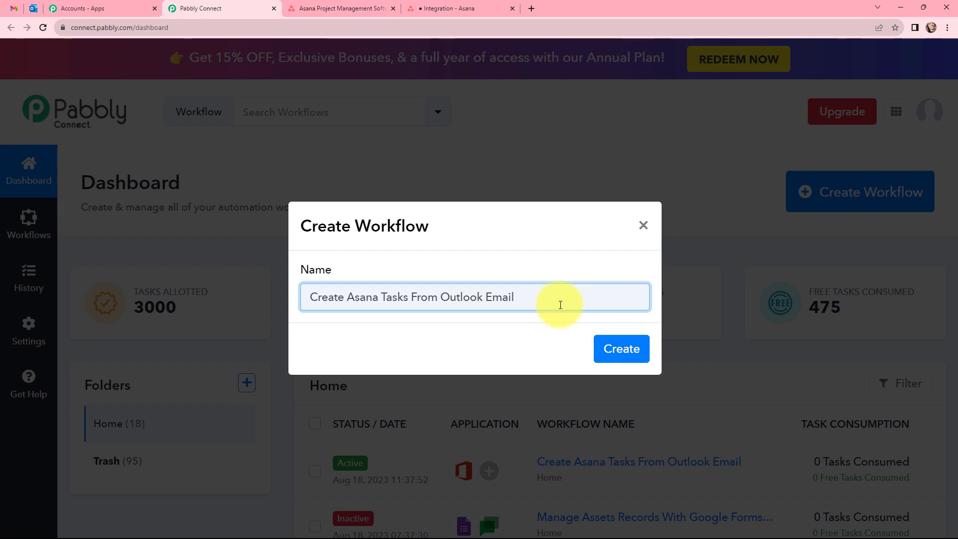
left_click(604, 346)
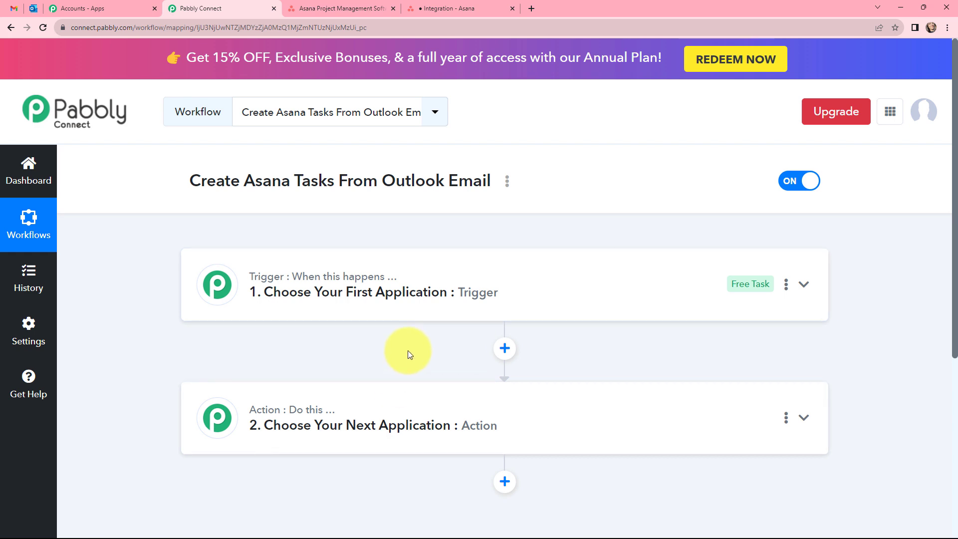
left_click(439, 289)
Search 'microsoft' and pick Microsoft Office 365 as the trigger app
left_click(393, 268)
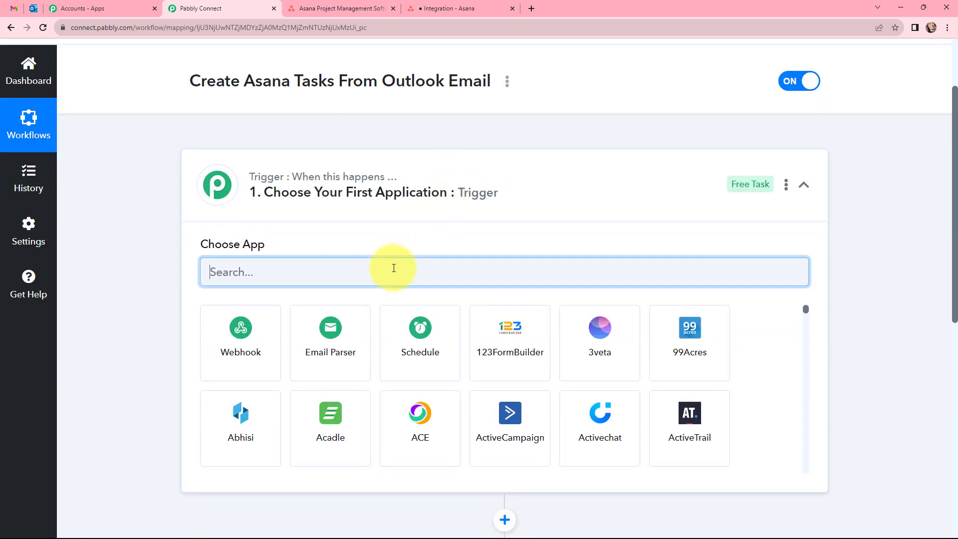
type("mi")
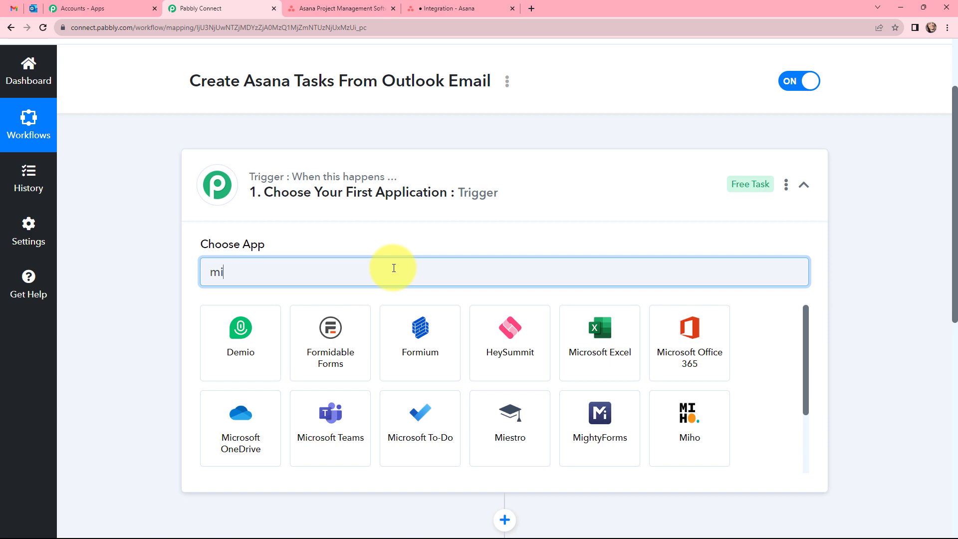
type("crosoft")
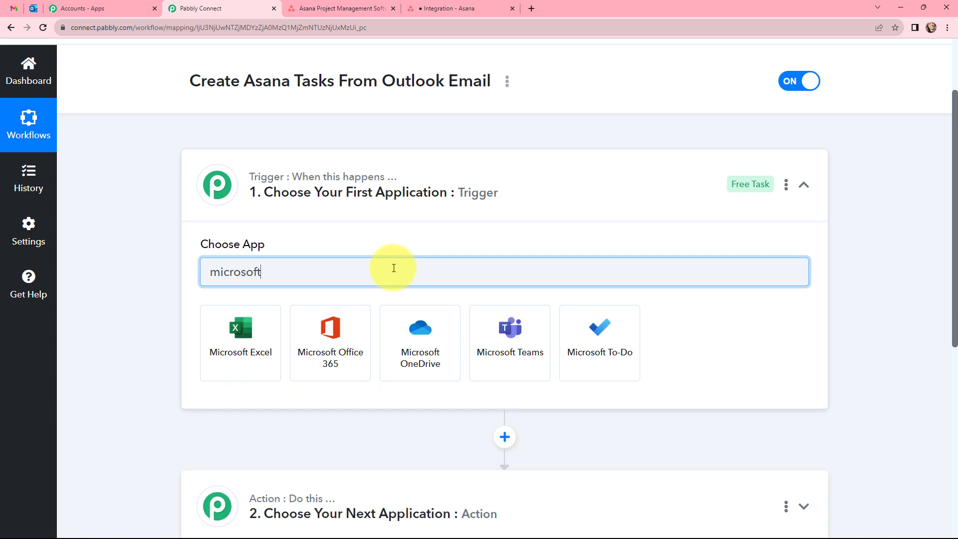
left_click(341, 336)
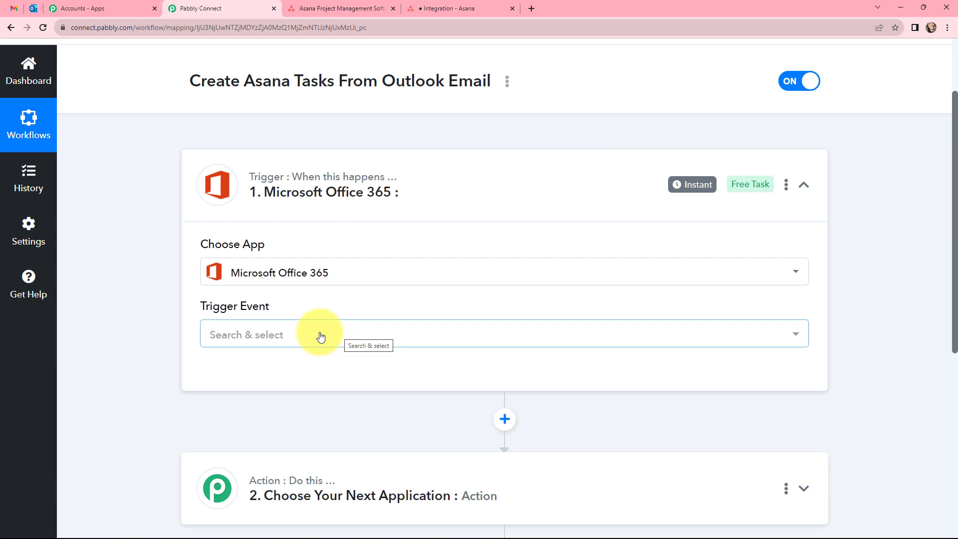
left_click(321, 337)
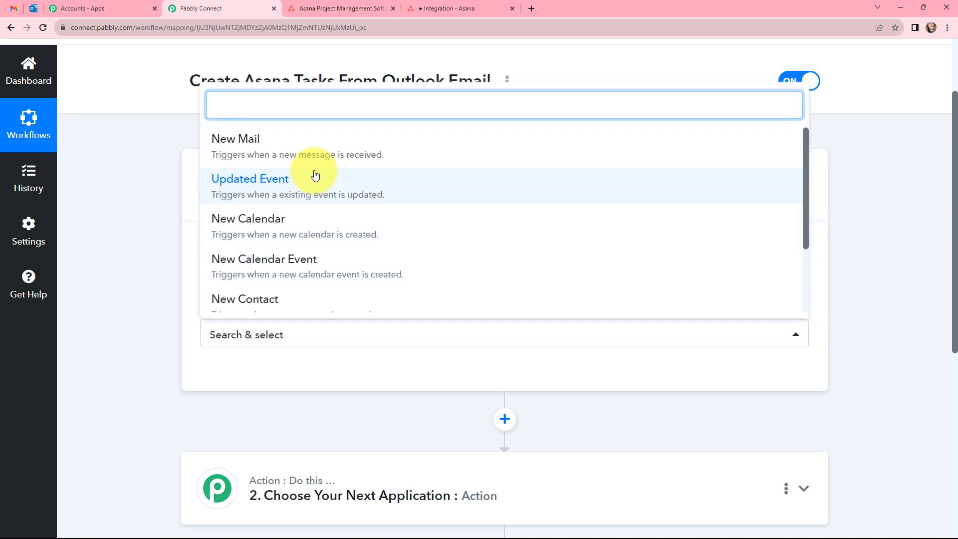
Choose New Mail as the trigger event and authorize a new Microsoft Office 365 connection
left_click(324, 147)
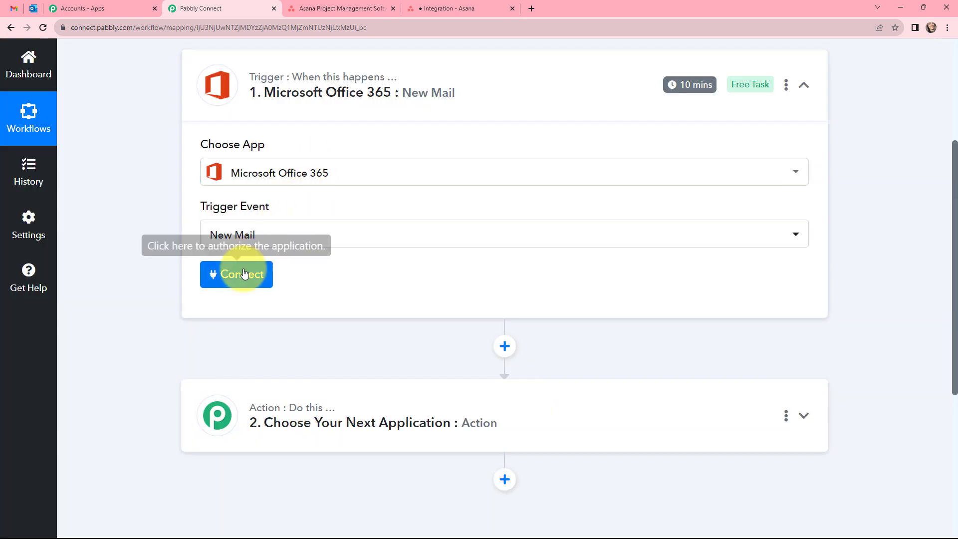
left_click(244, 274)
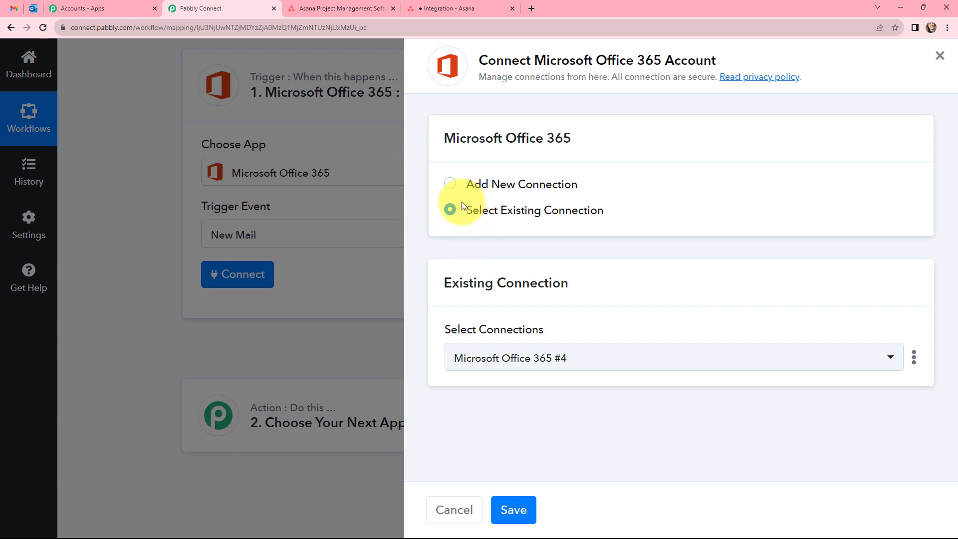
left_click(450, 184)
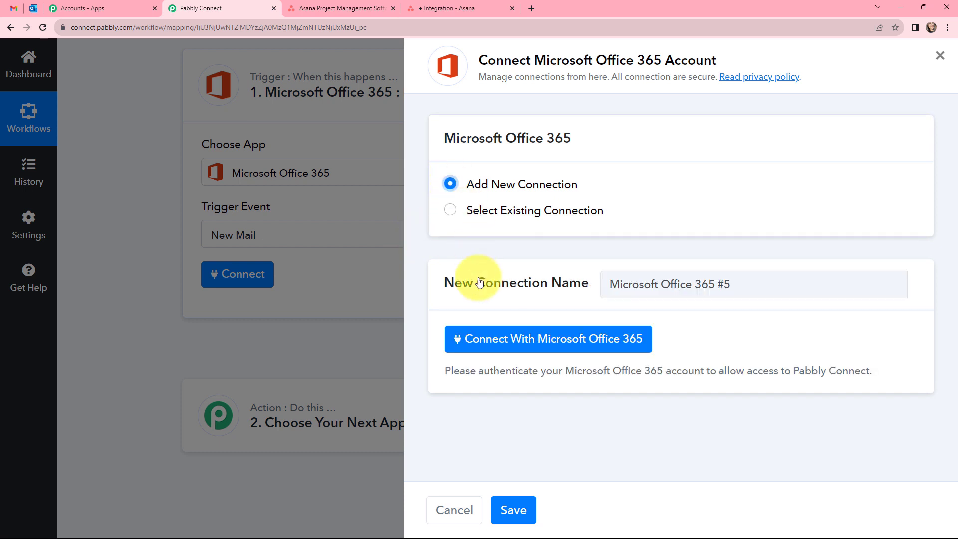
left_click(482, 340)
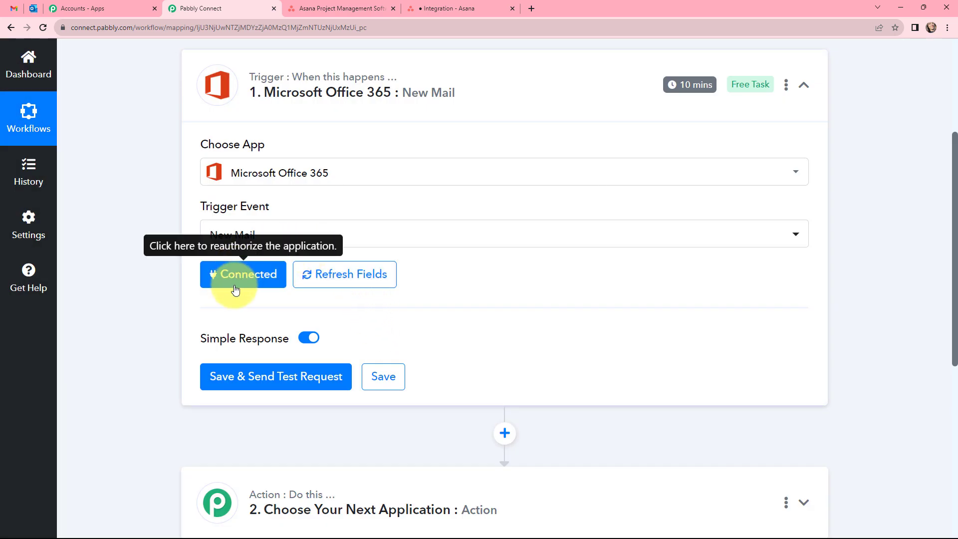
scroll(362, 482, "up", 3)
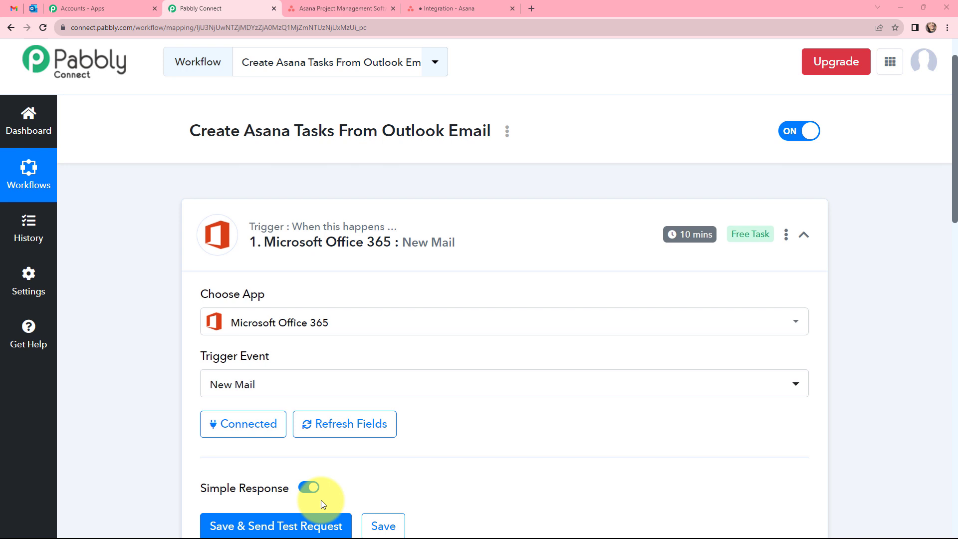
key("ctrl+1")
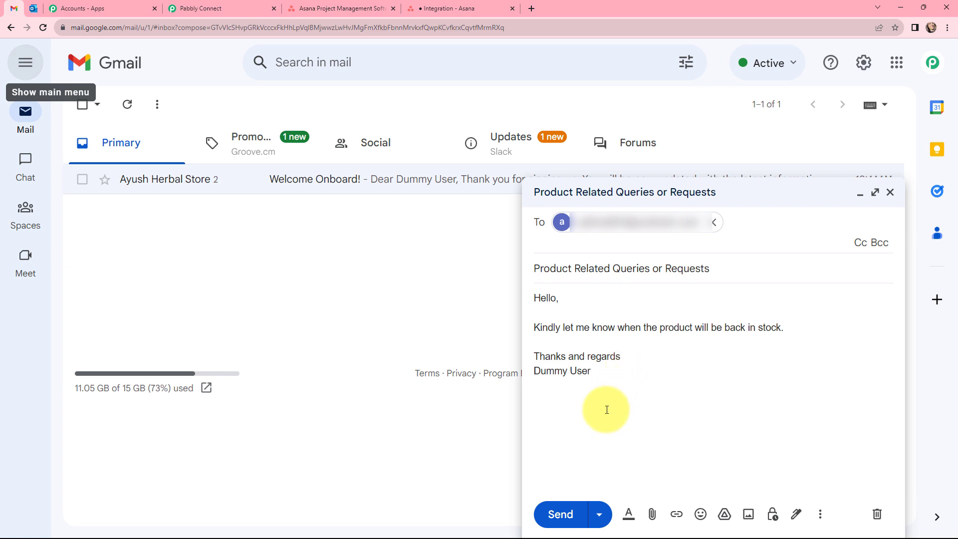
Send the 'Product Related Queries or Requests' email from Gmail and confirm it reached Outlook
left_click(561, 514)
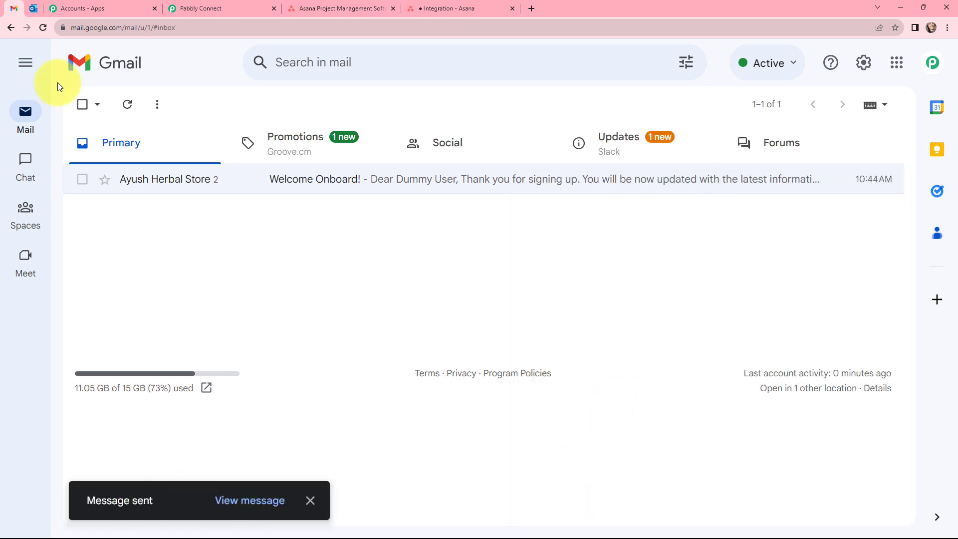
left_click(34, 9)
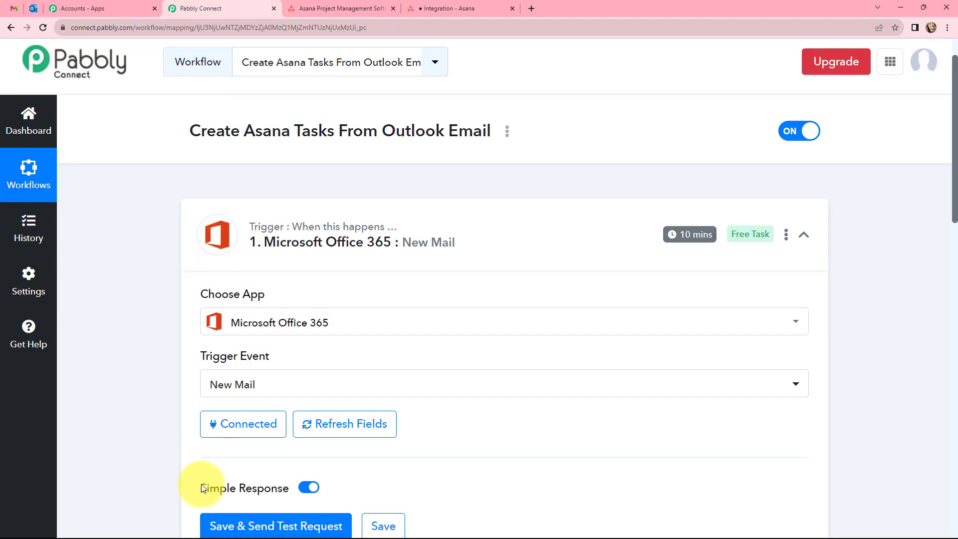
Save the trigger, fetch the test email's response, and scroll through its fields to the filter step
left_click(229, 519)
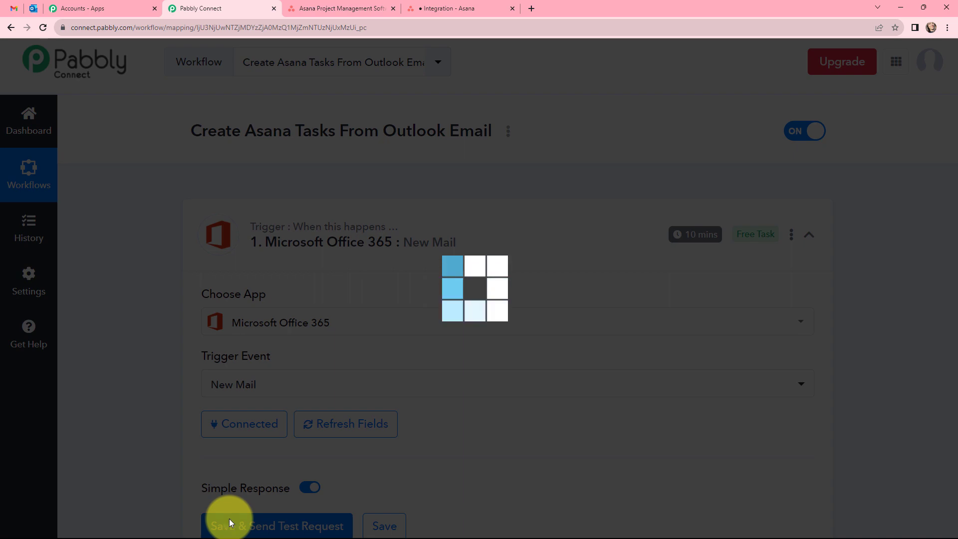
scroll(479, 364, "down", 4)
scroll(481, 362, "down", 3)
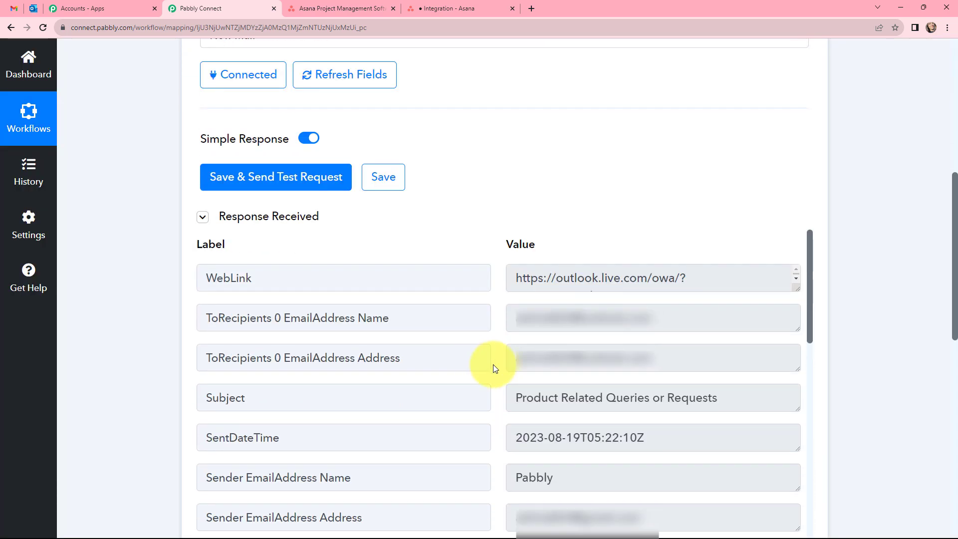
scroll(494, 368, "down", 3)
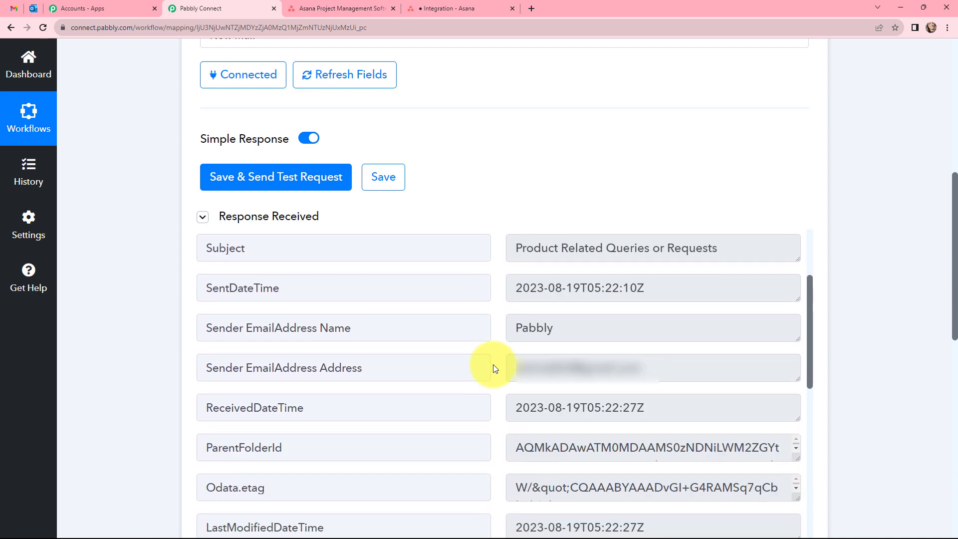
scroll(493, 369, "down", 2)
scroll(493, 368, "down", 2)
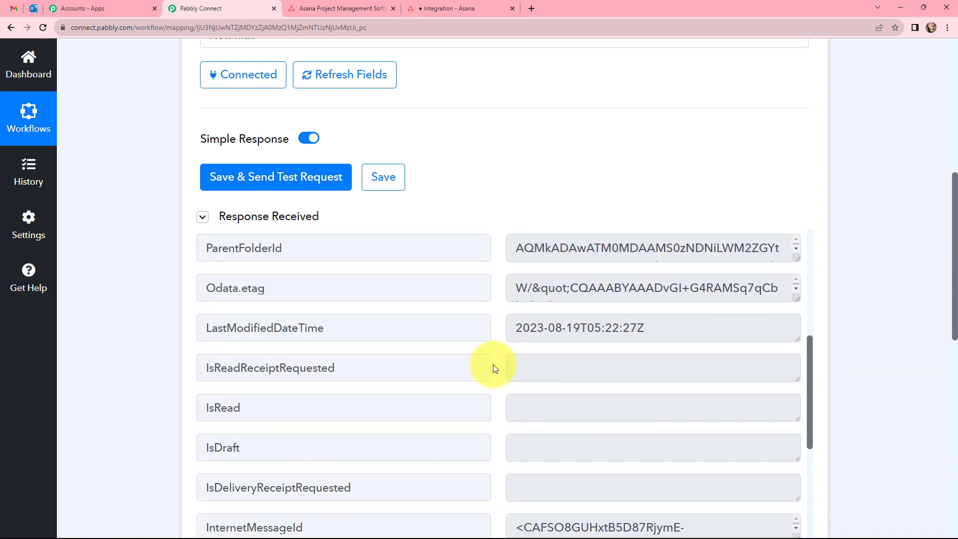
scroll(494, 368, "down", 5)
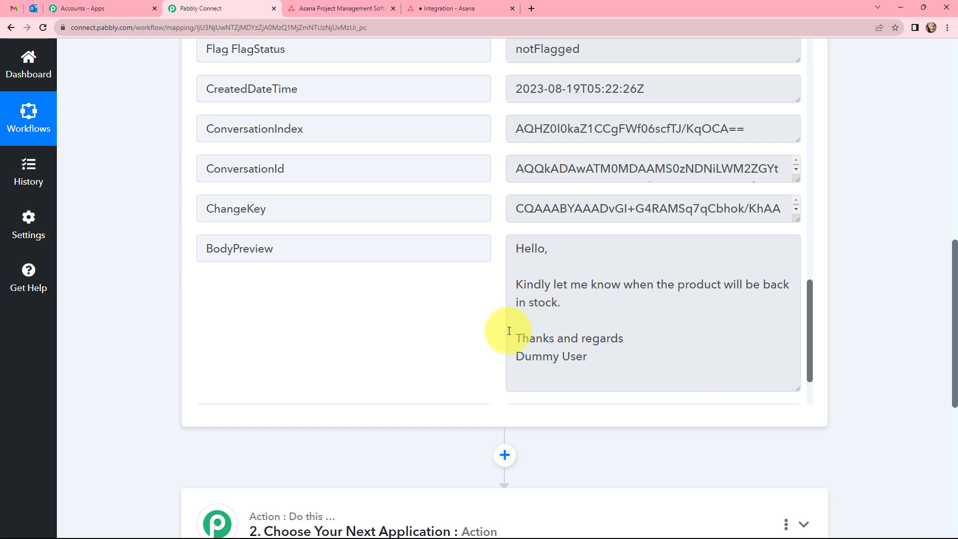
scroll(682, 345, "up", 1)
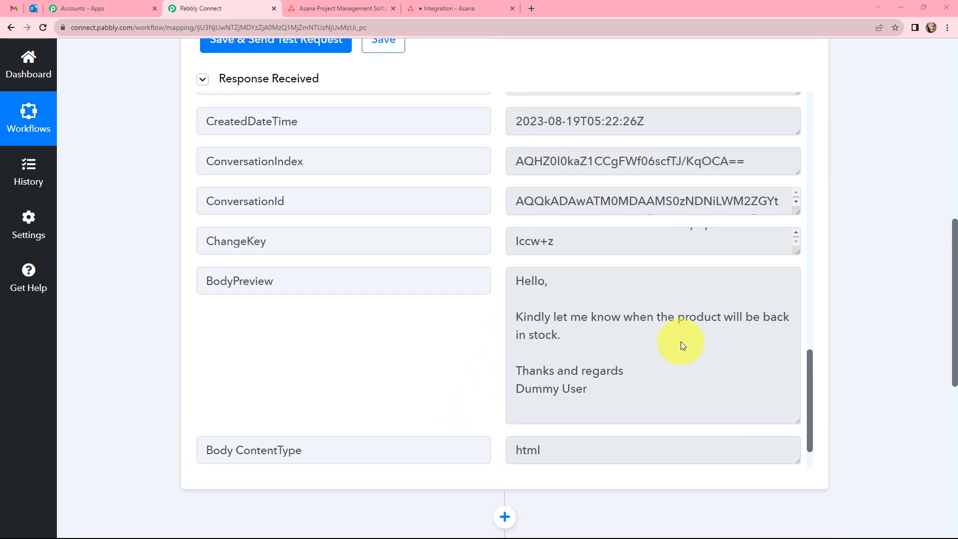
scroll(682, 345, "down", 6)
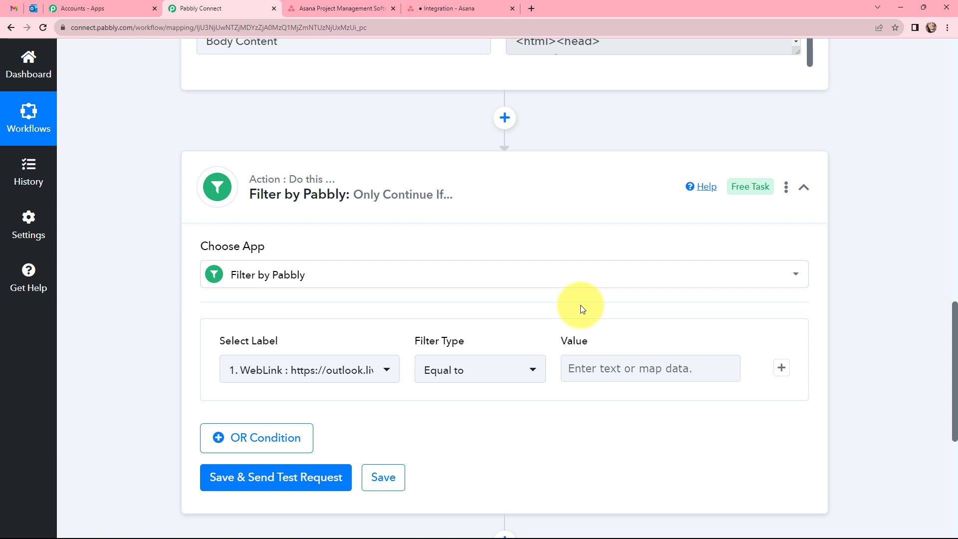
Set the first filter condition to check the email Subject field
scroll(329, 173, "down", 2)
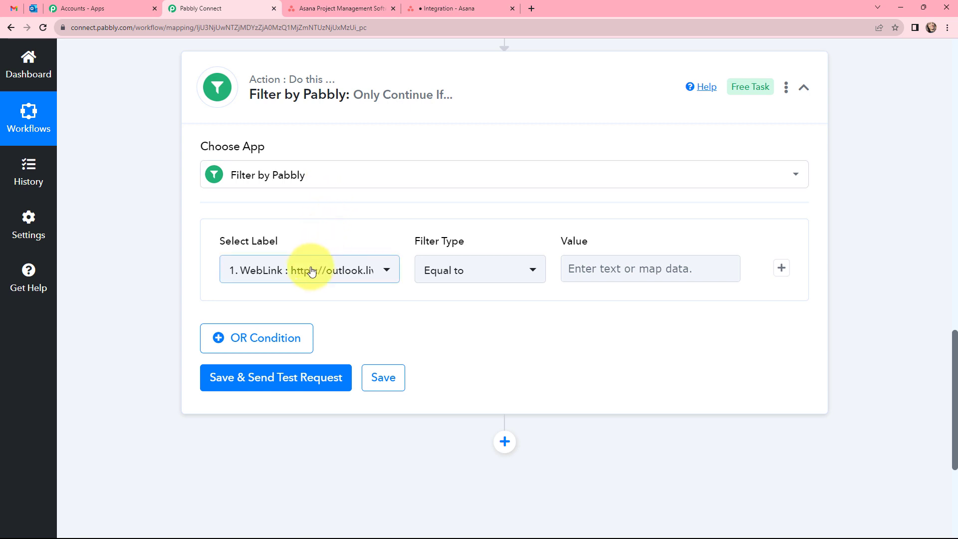
left_click(383, 271)
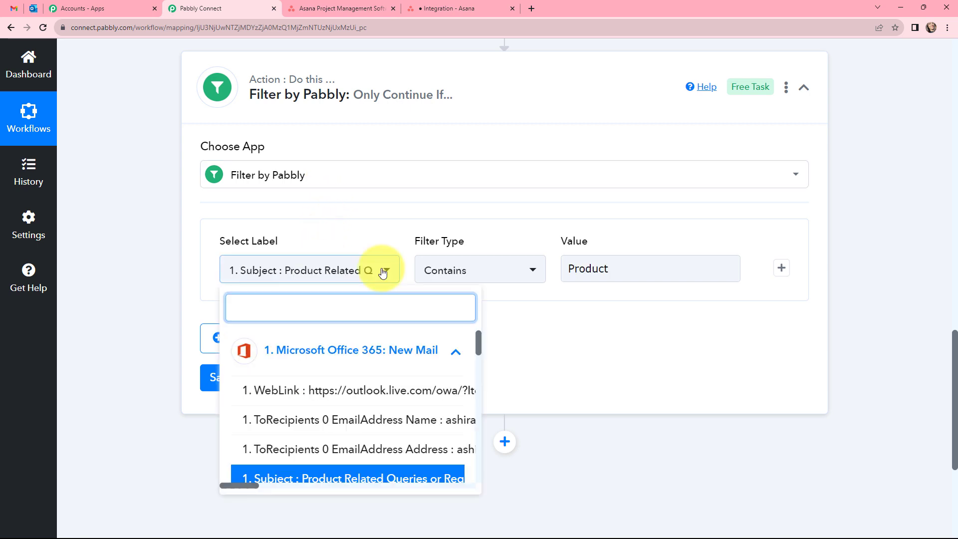
left_click(383, 271)
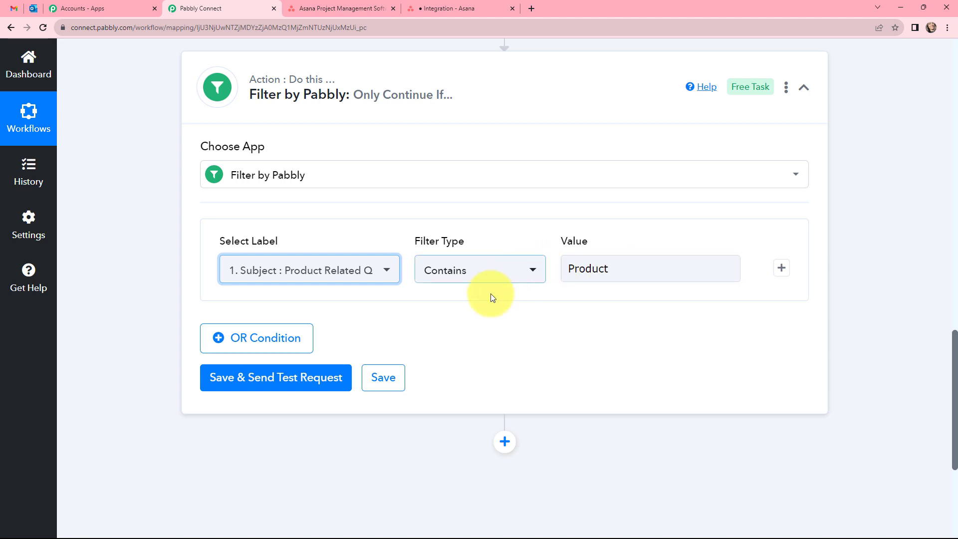
scroll(474, 306, "down", 1)
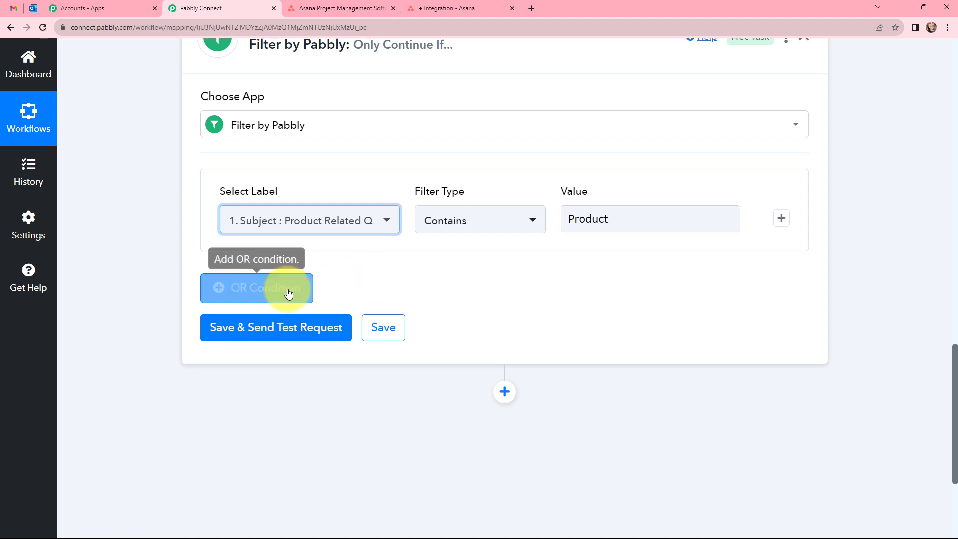
Add an OR condition where Subject Contains 'Bugs'
left_click(263, 290)
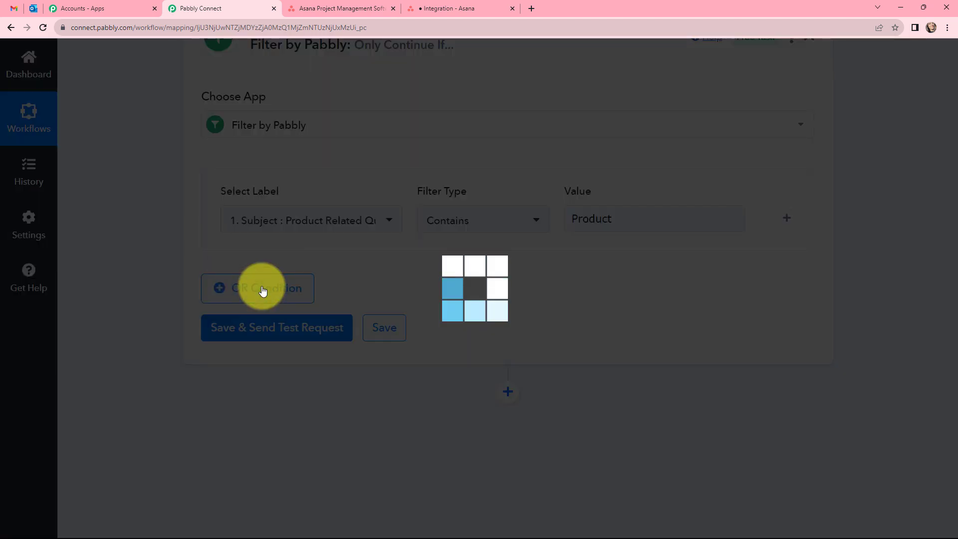
left_click(309, 221)
type("subj")
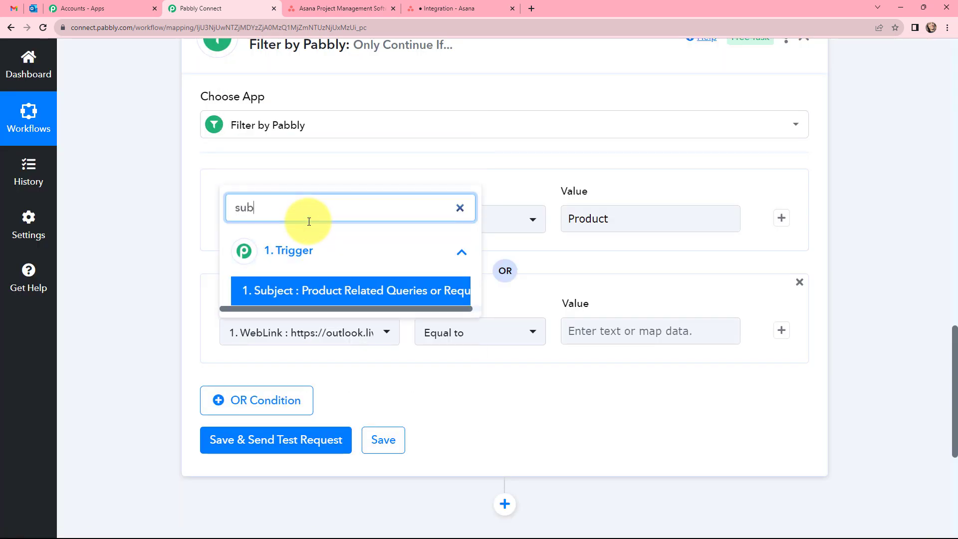
left_click(308, 284)
left_click(443, 332)
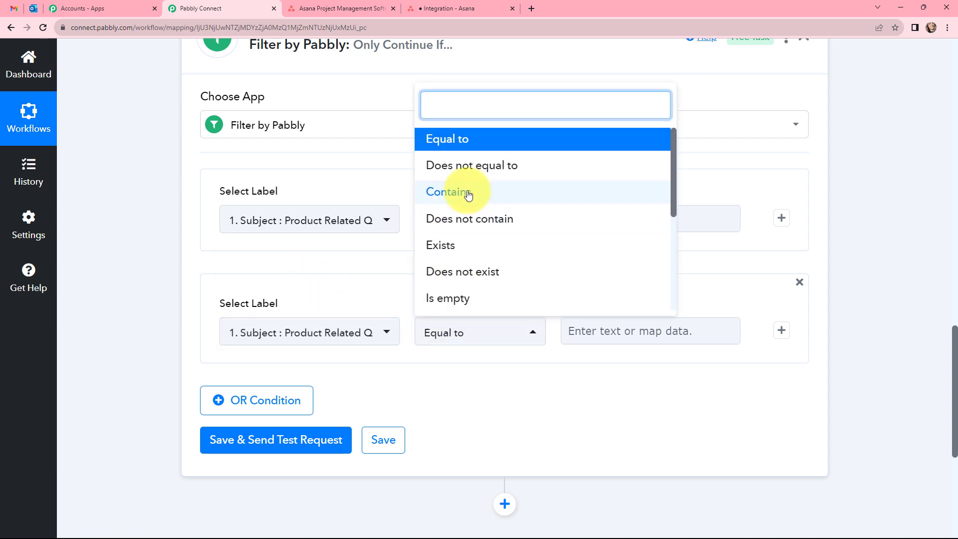
left_click(439, 192)
left_click(572, 330)
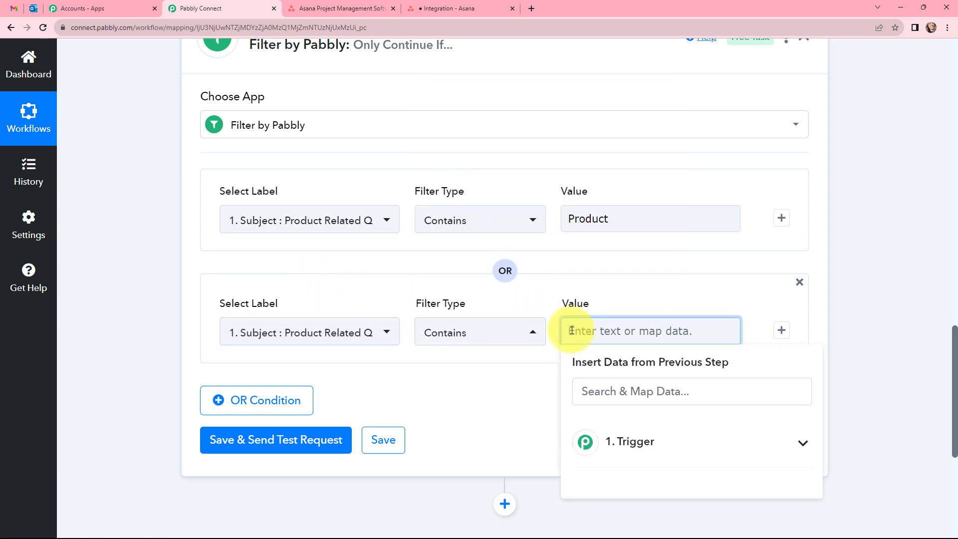
type("Bugs")
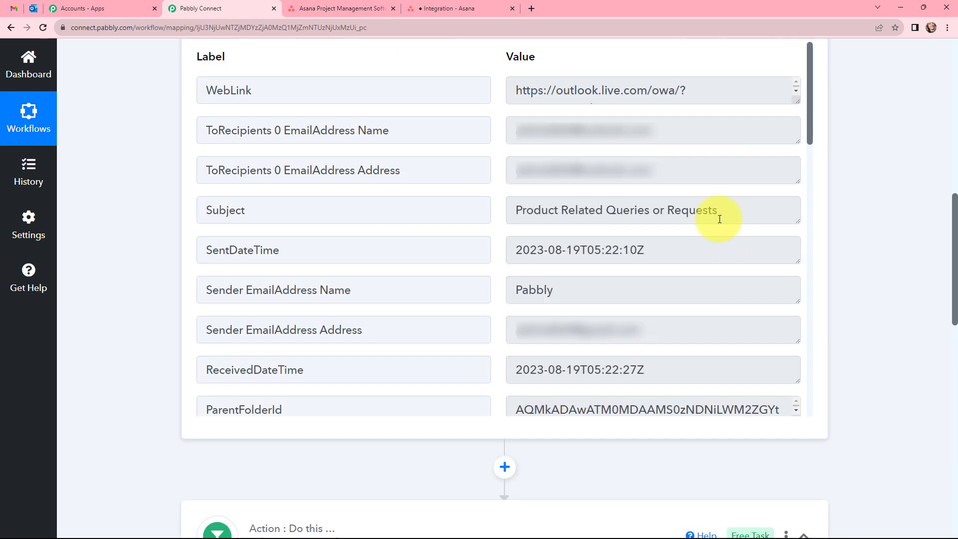
scroll(719, 219, "down", 16)
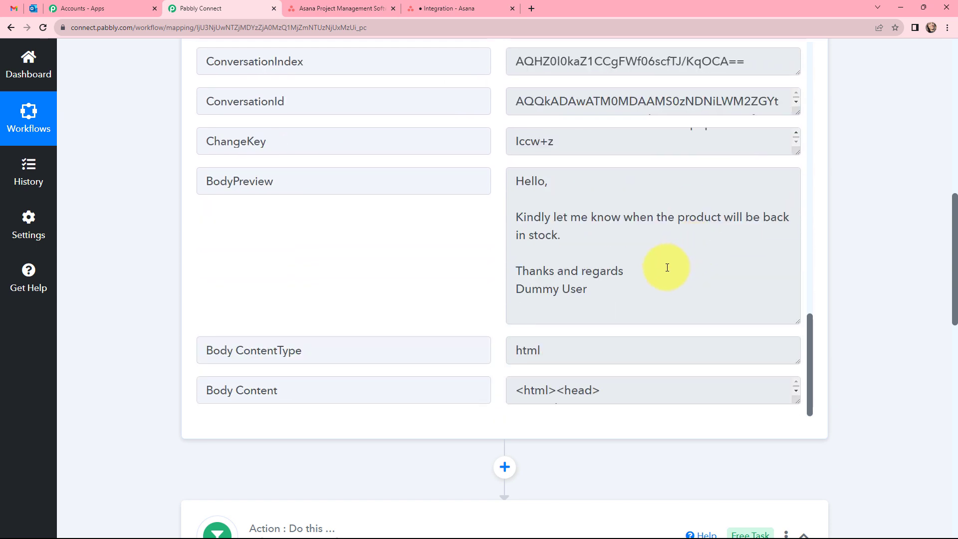
scroll(667, 267, "down", 10)
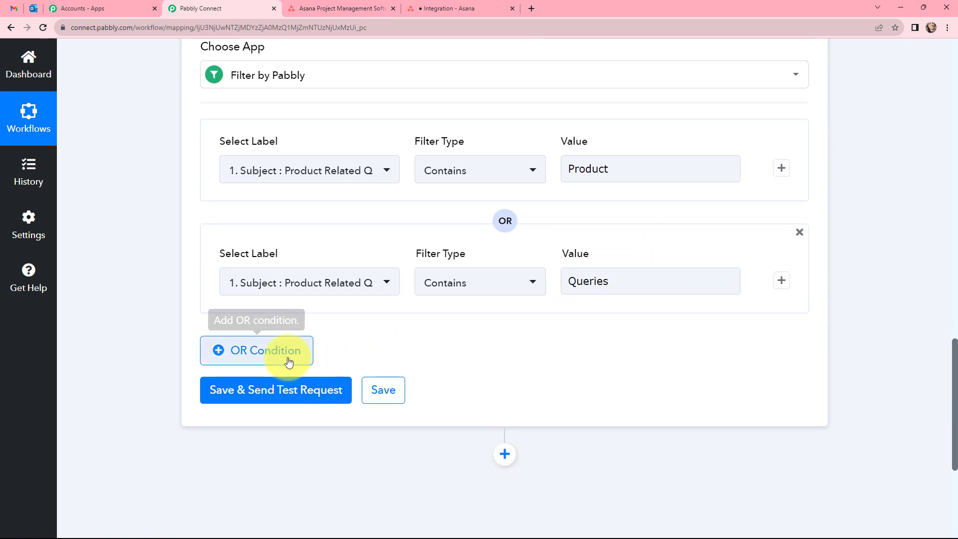
left_click(289, 361)
Set the third OR condition to BodyPreview Contains 'Stock'
left_click(300, 393)
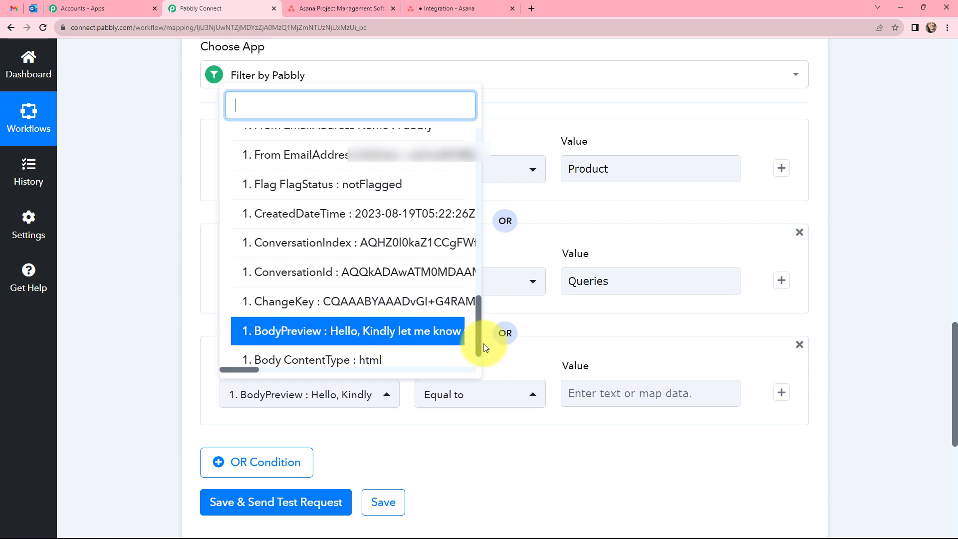
left_click(500, 359)
left_click(459, 391)
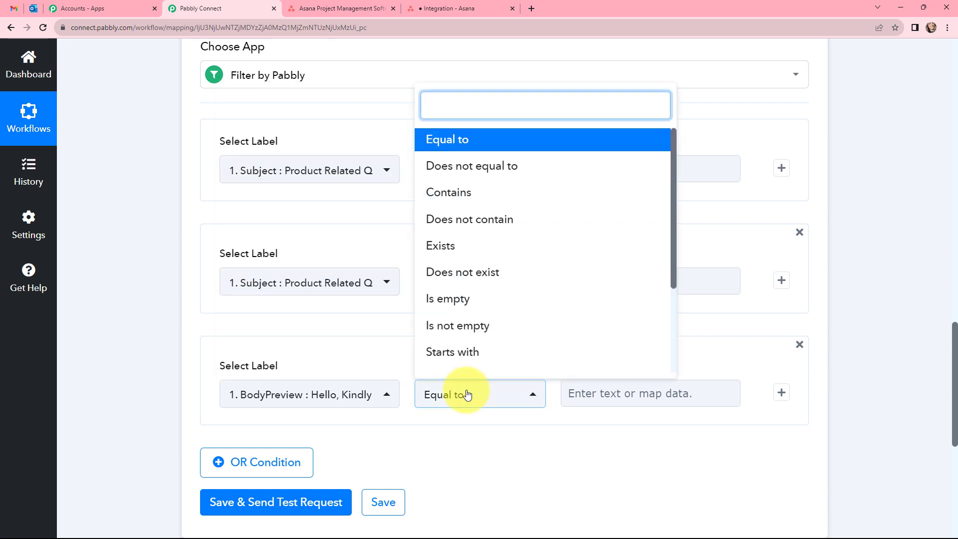
left_click(444, 195)
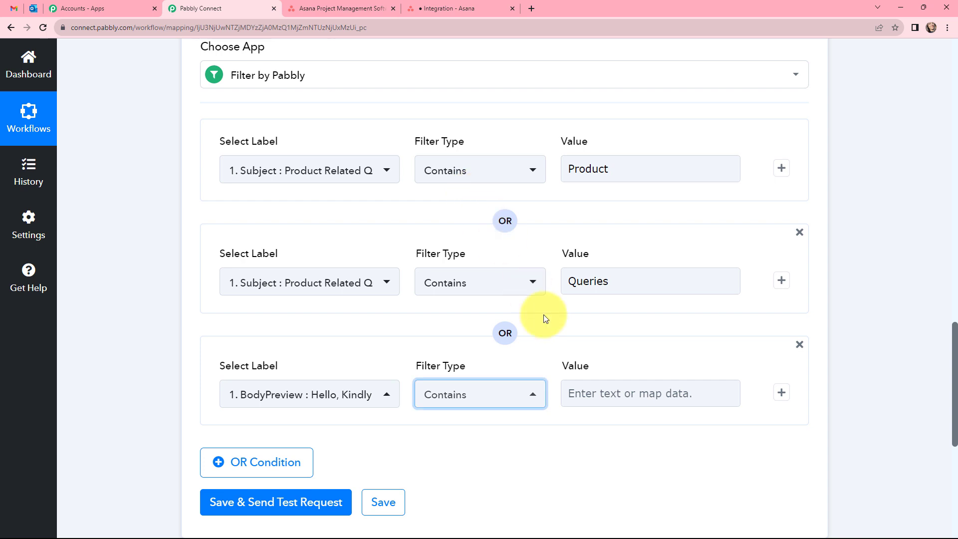
left_click(579, 390)
type("Stock")
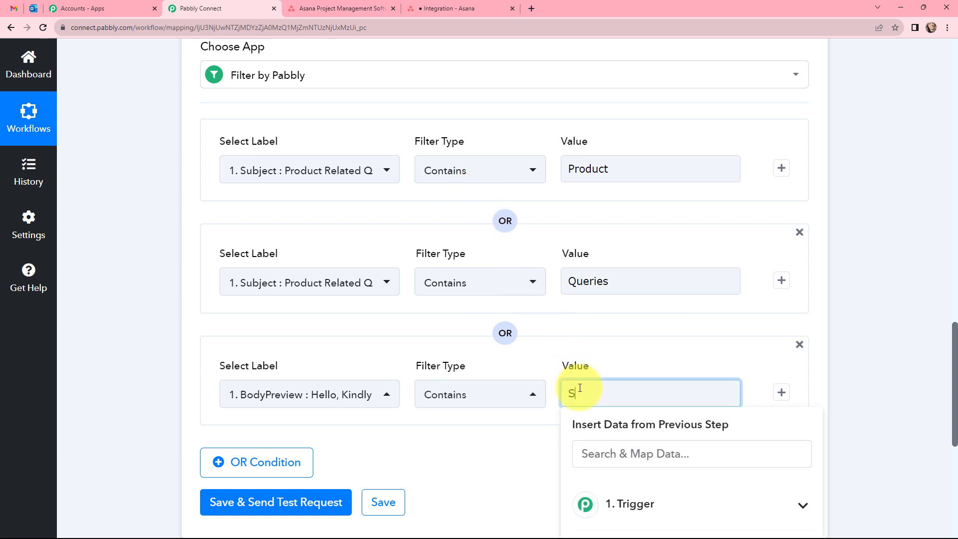
left_click(505, 348)
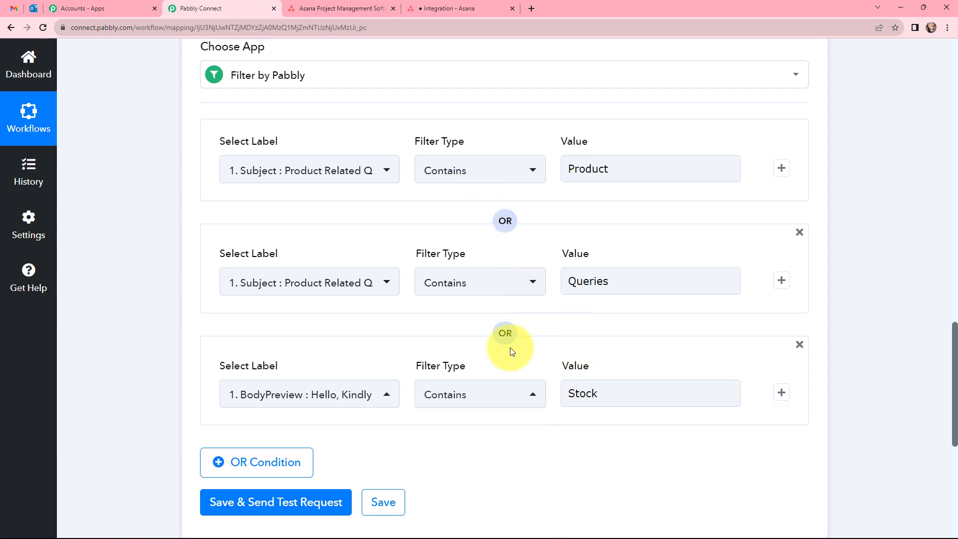
scroll(531, 454, "down", 2)
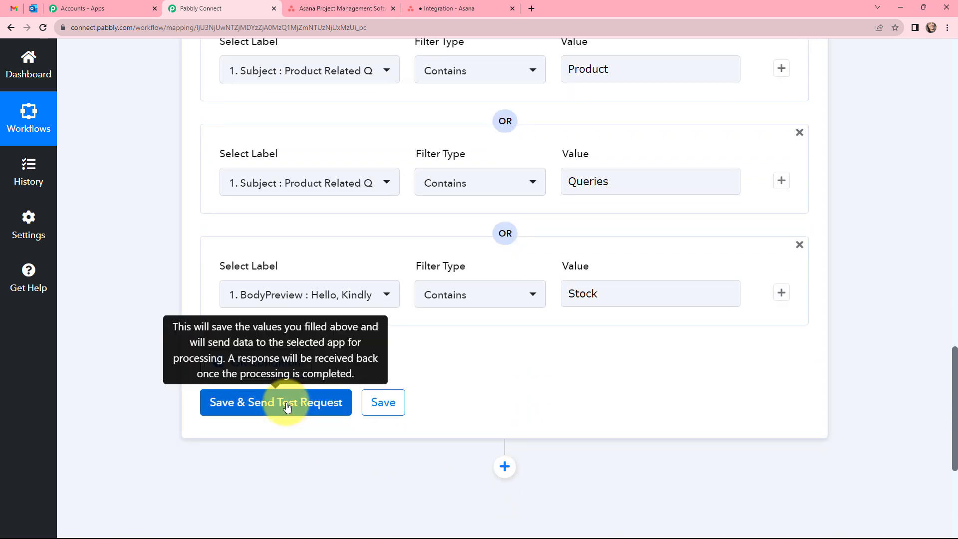
Save and test the filter, confirming 'Condition is true', then scroll to the next action step
left_click(287, 408)
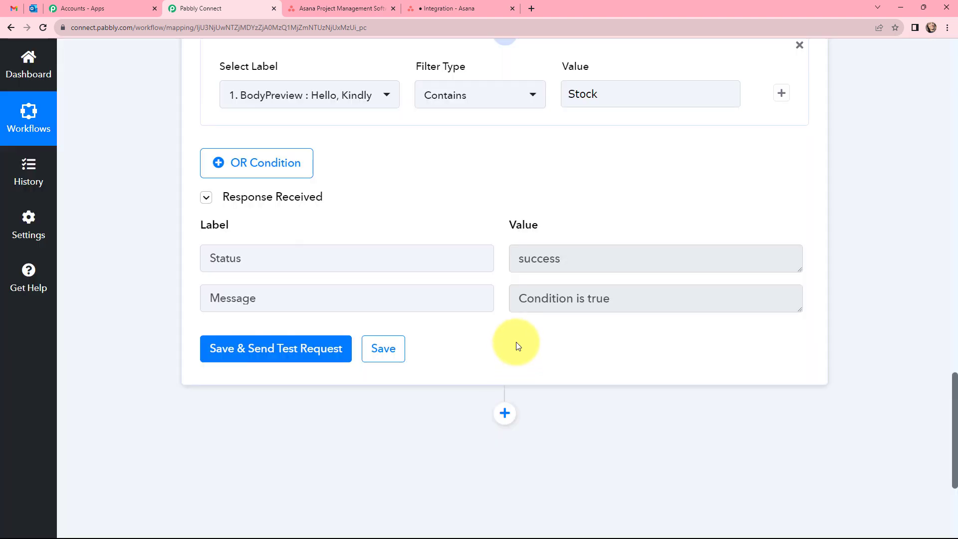
scroll(517, 345, "up", 4)
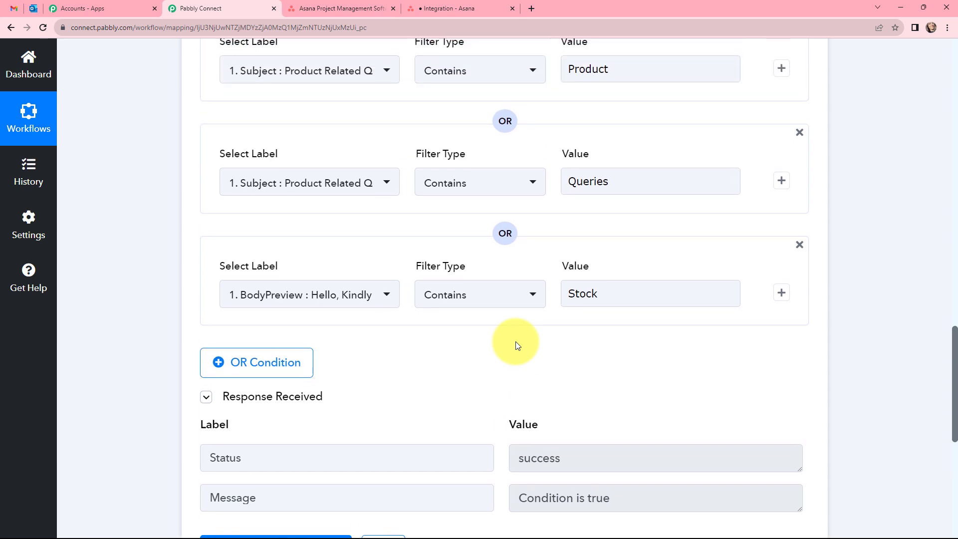
scroll(516, 342, "down", 1)
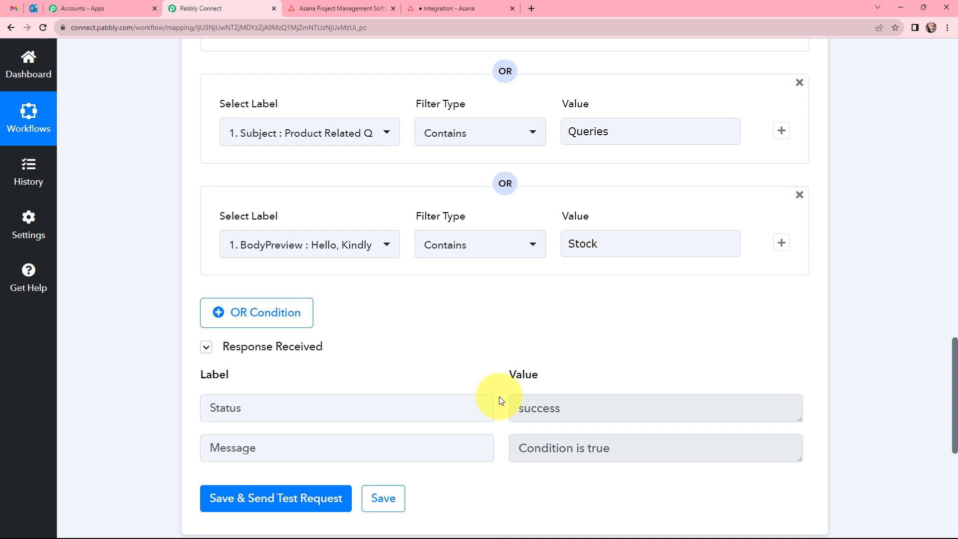
scroll(499, 398, "up", 1)
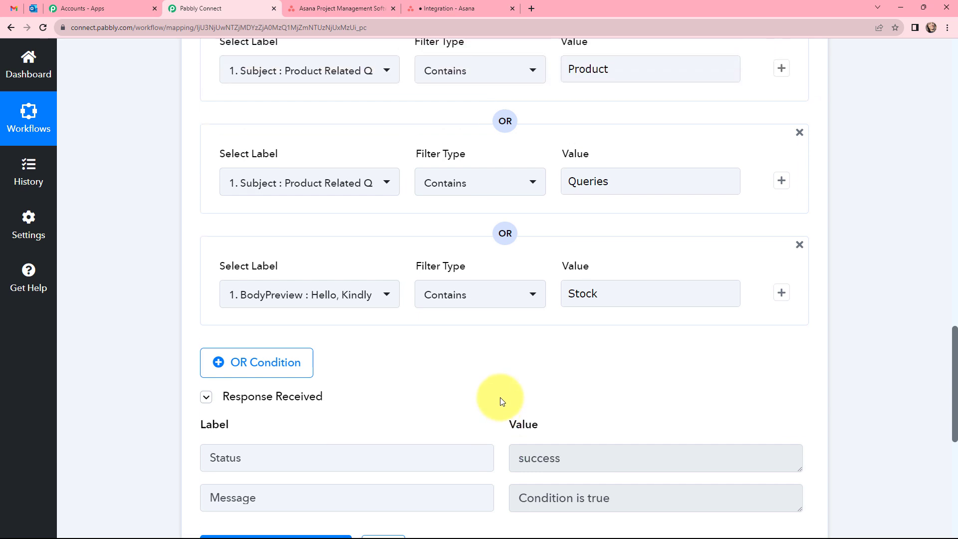
scroll(500, 398, "down", 10)
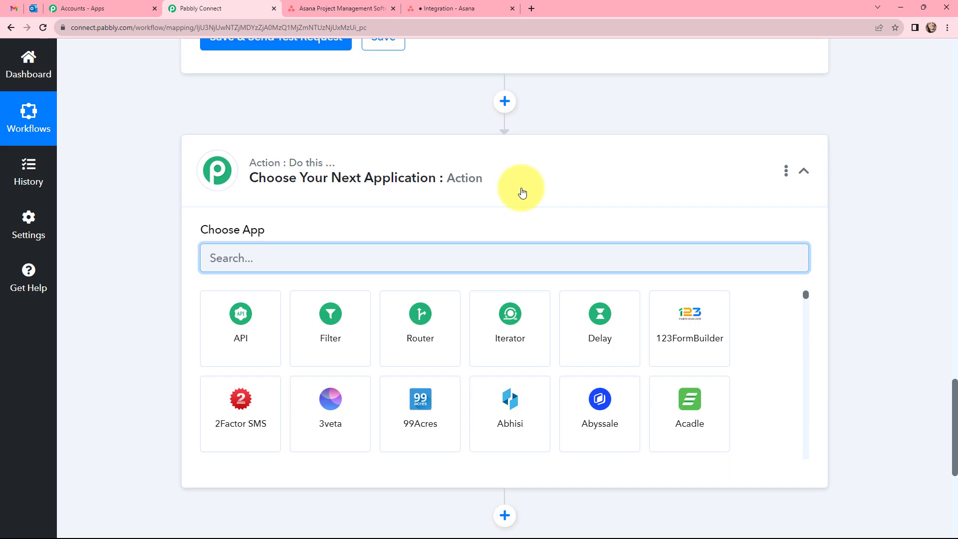
Search 'asana' and set the action to Asana's Create a Task event
type("asana")
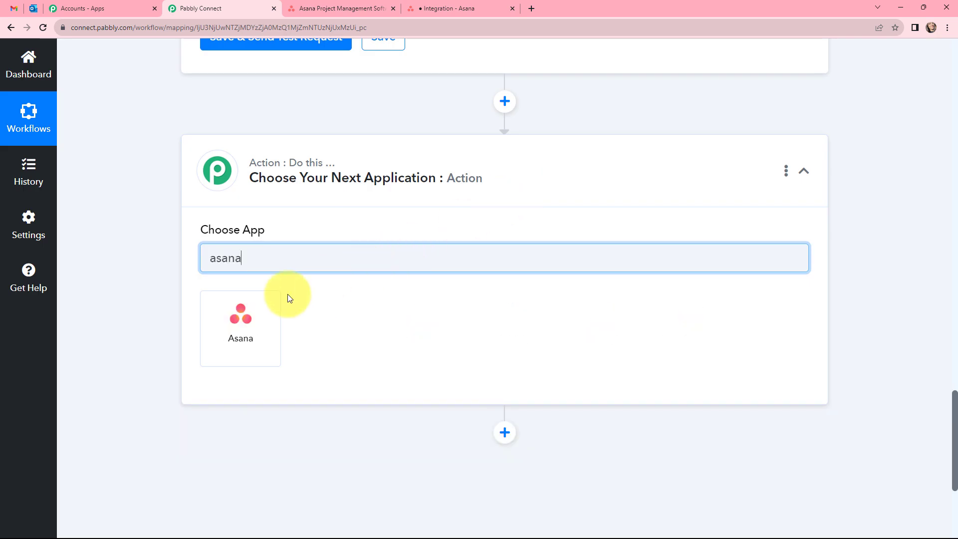
left_click(249, 319)
left_click(252, 319)
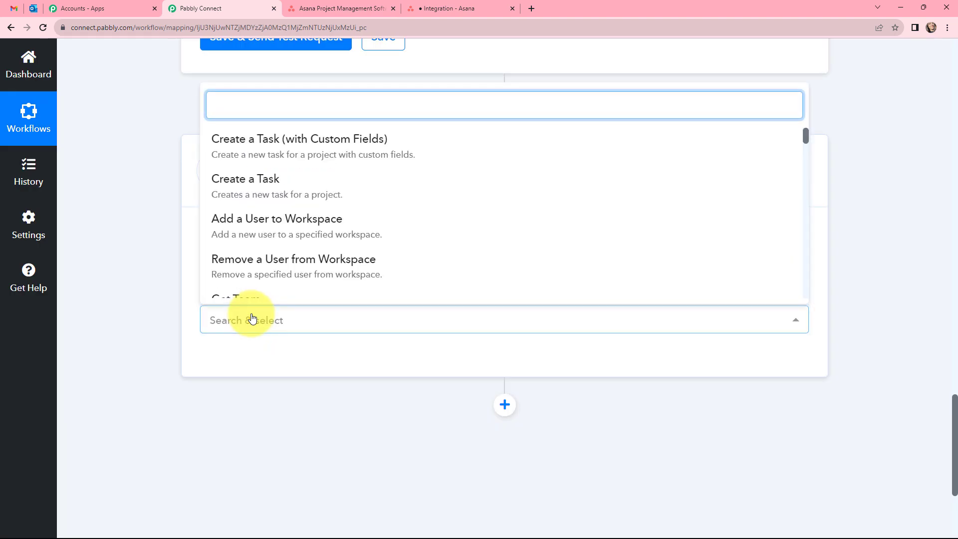
left_click(268, 188)
Add and authorize a new Asana connection for the action step
left_click(234, 363)
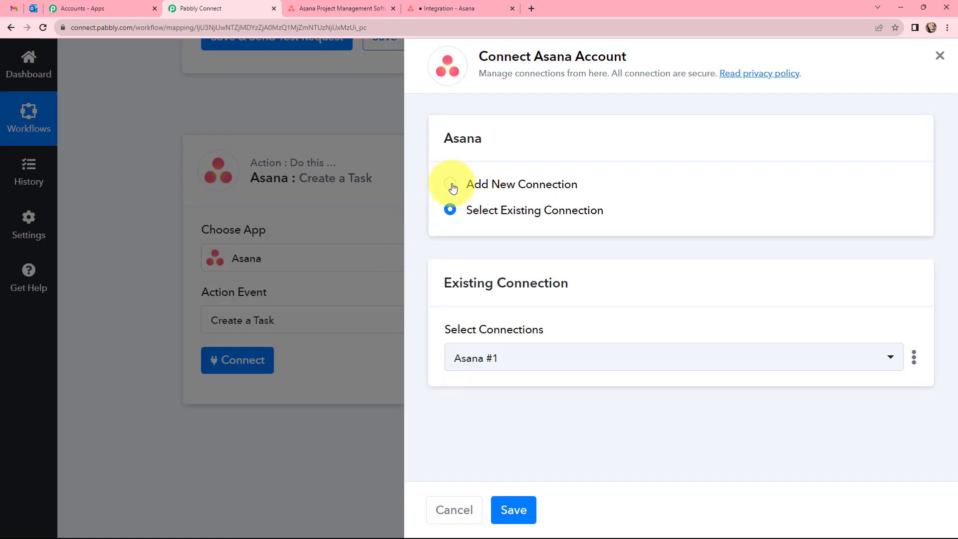
left_click(451, 186)
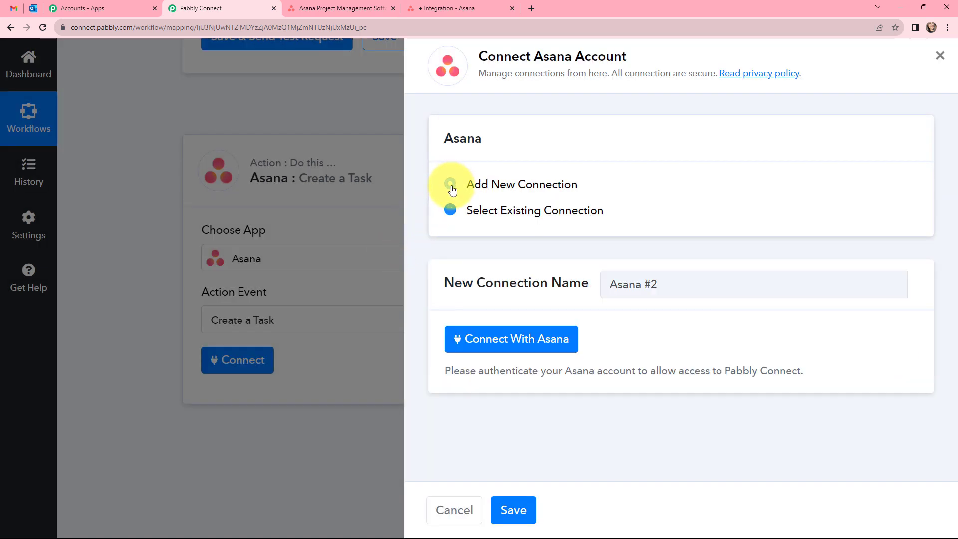
left_click(475, 344)
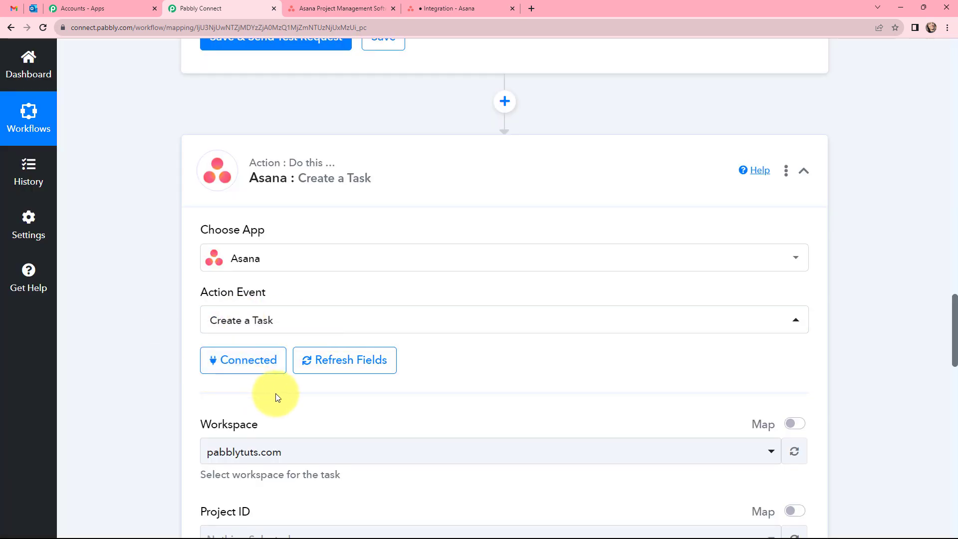
scroll(276, 393, "down", 2)
Set the Asana workspace to pabblytuts.com and the project to Integration
left_click(320, 356)
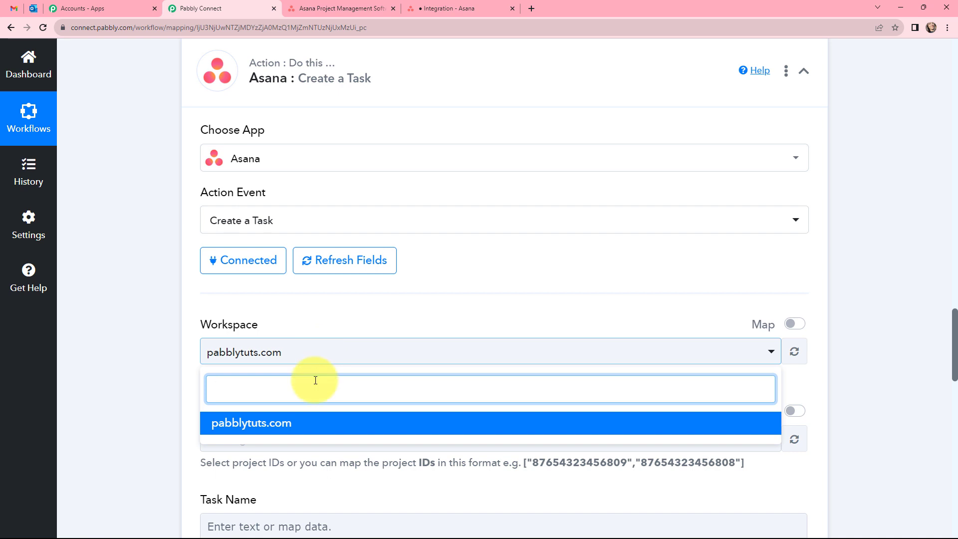
left_click(316, 326)
scroll(316, 326, "down", 2)
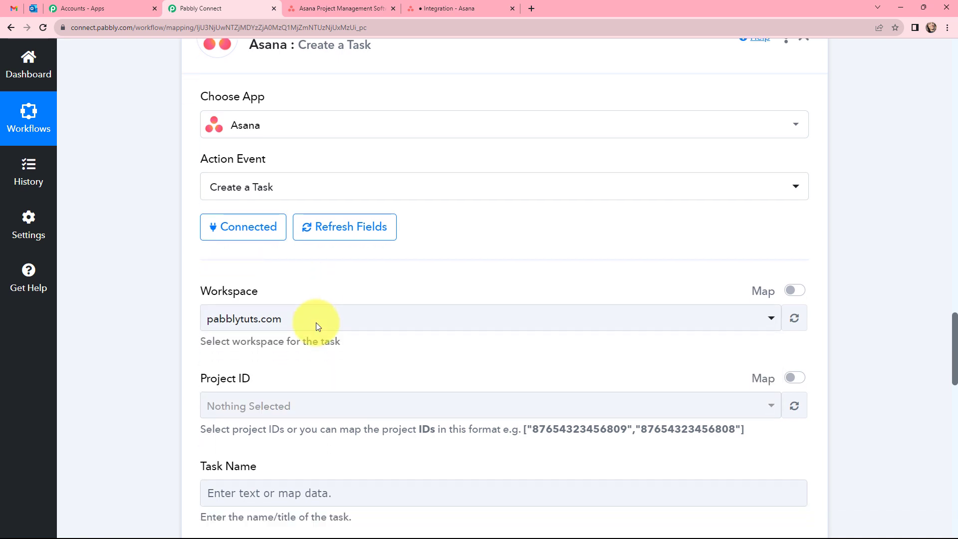
left_click(317, 336)
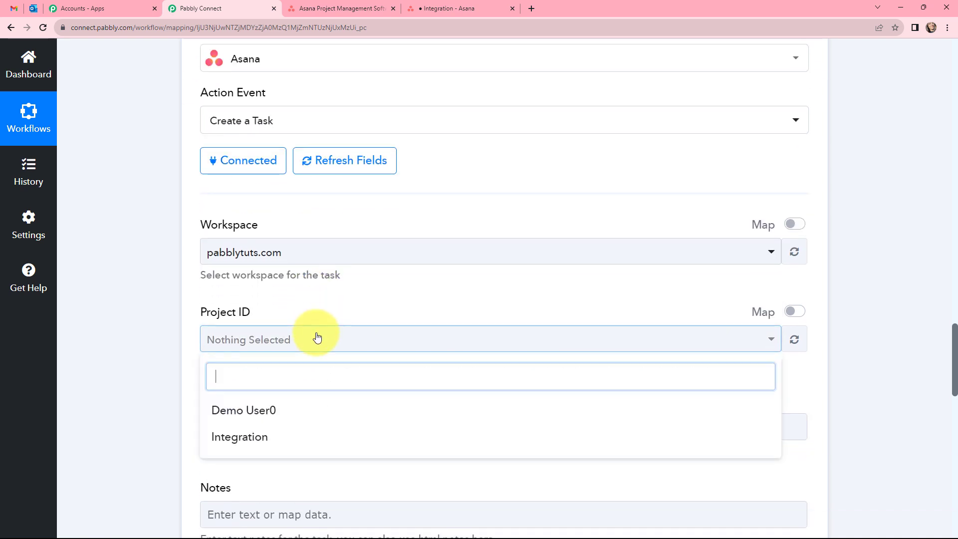
left_click(295, 438)
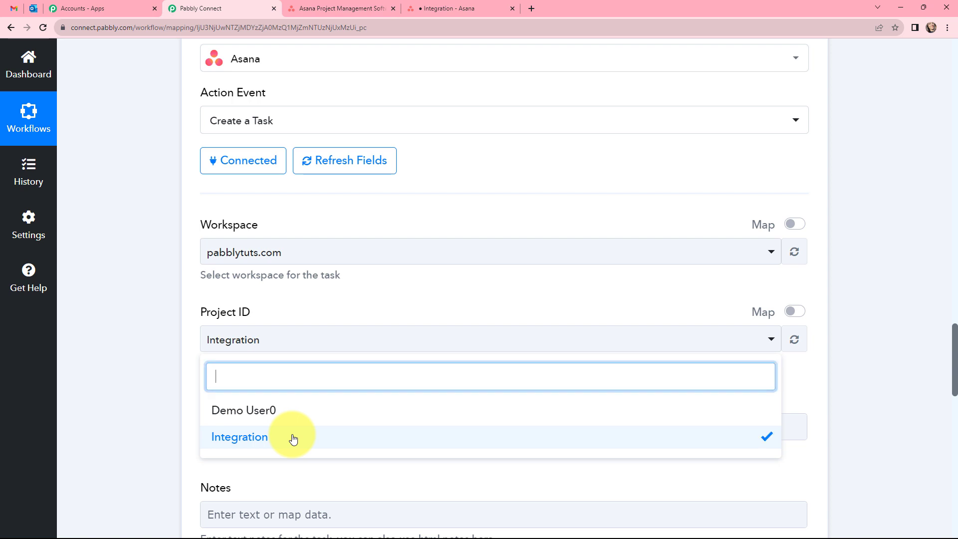
left_click(326, 304)
scroll(327, 303, "down", 2)
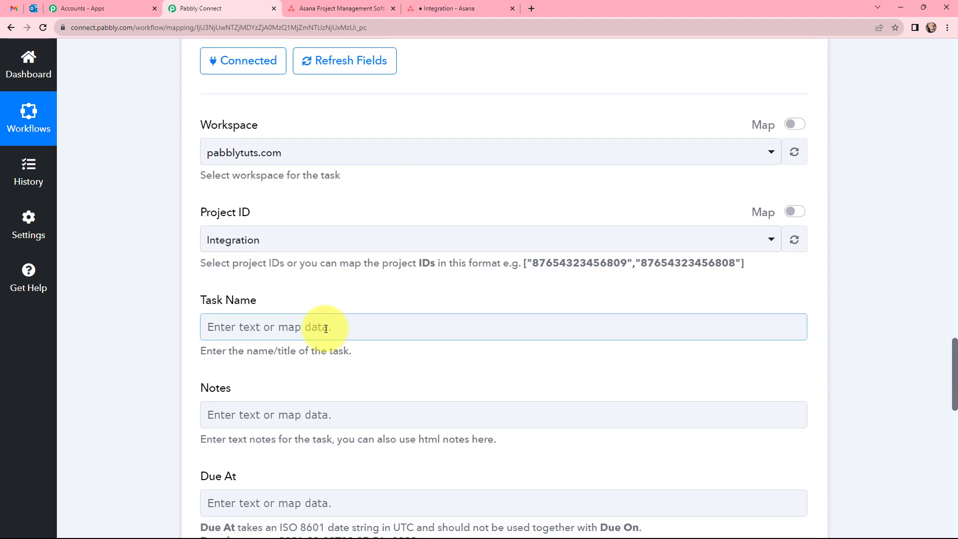
Map Task Name to the Subject field from the Microsoft Office 365 New Mail step
left_click(326, 329)
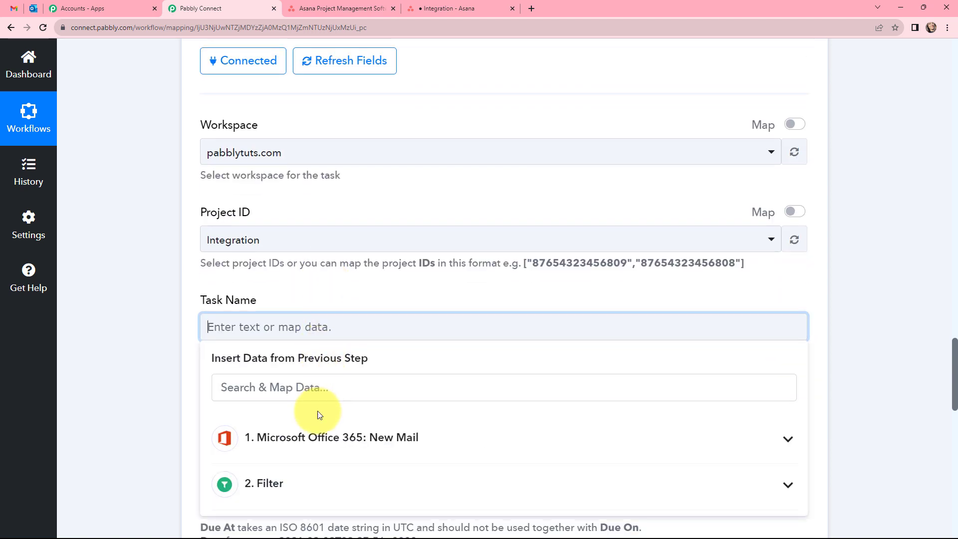
left_click(313, 432)
scroll(312, 429, "down", 2)
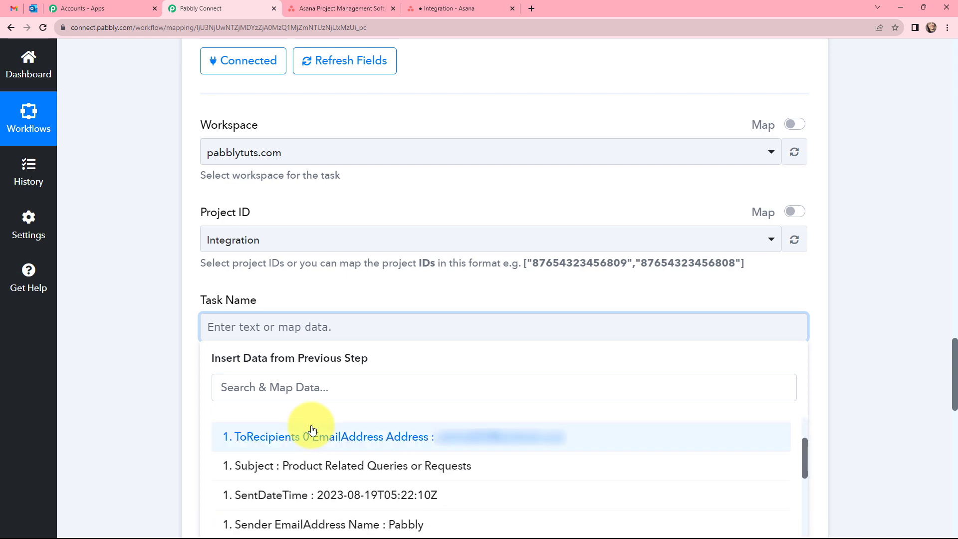
left_click(315, 467)
left_click(333, 306)
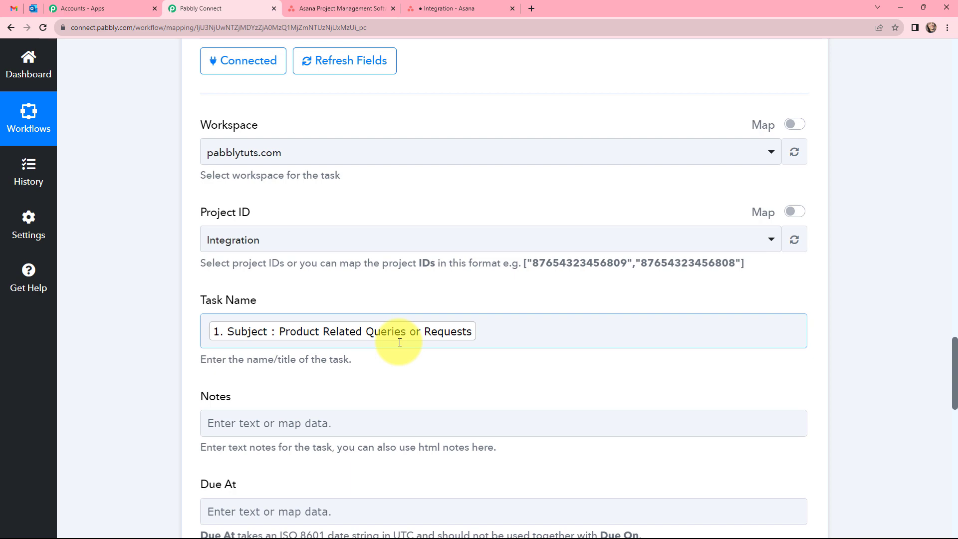
scroll(399, 341, "down", 3)
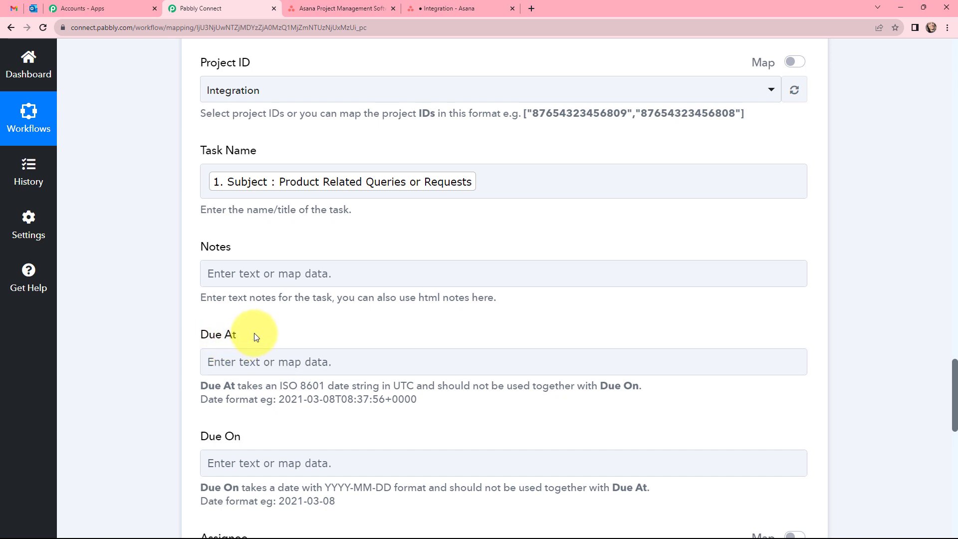
Paste 2023-08-19 into the Asana task's Due On field
scroll(254, 333, "down", 2)
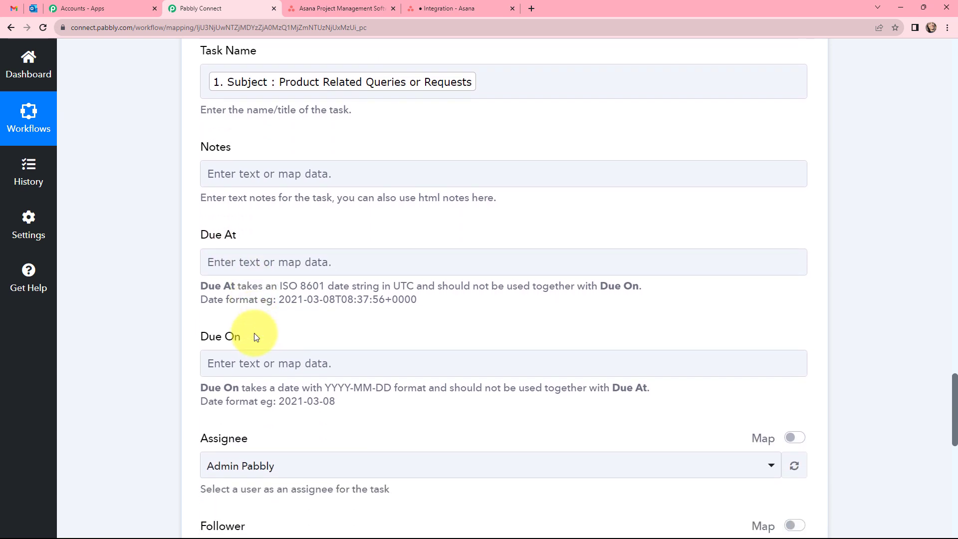
left_click(250, 366)
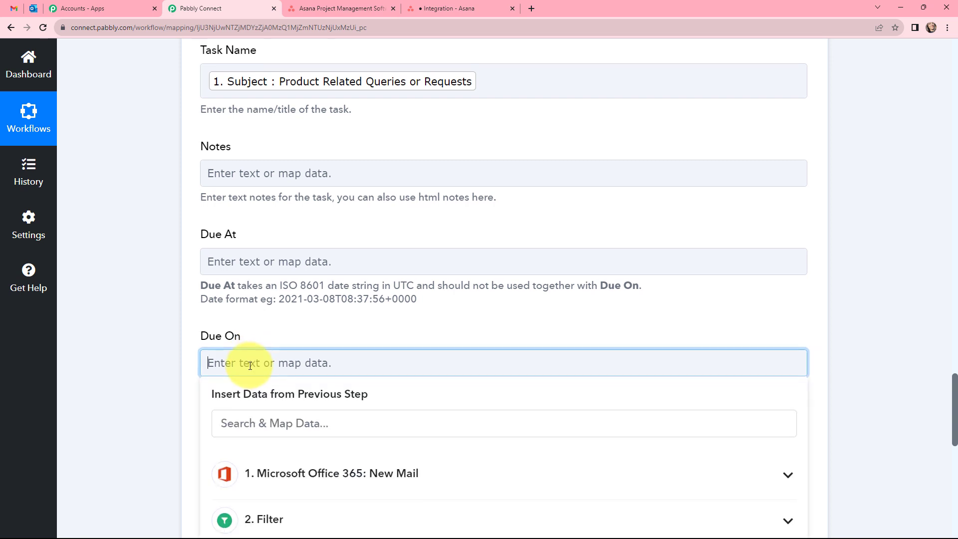
scroll(252, 360, "down", 1)
left_click(262, 287)
left_click(274, 312)
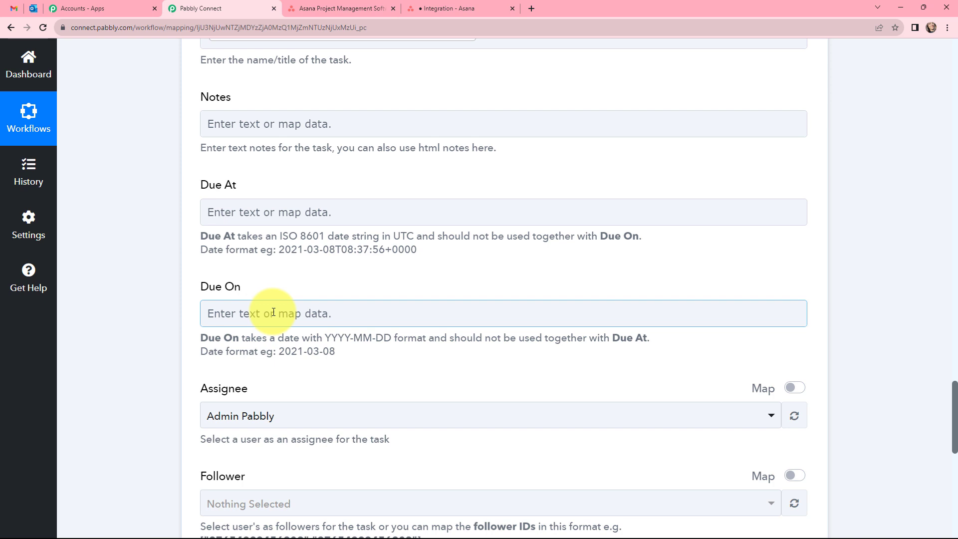
type("2023-08-19")
Browse the Assignee dropdown's user list, leaving the current assignee in place
scroll(274, 313, "down", 1)
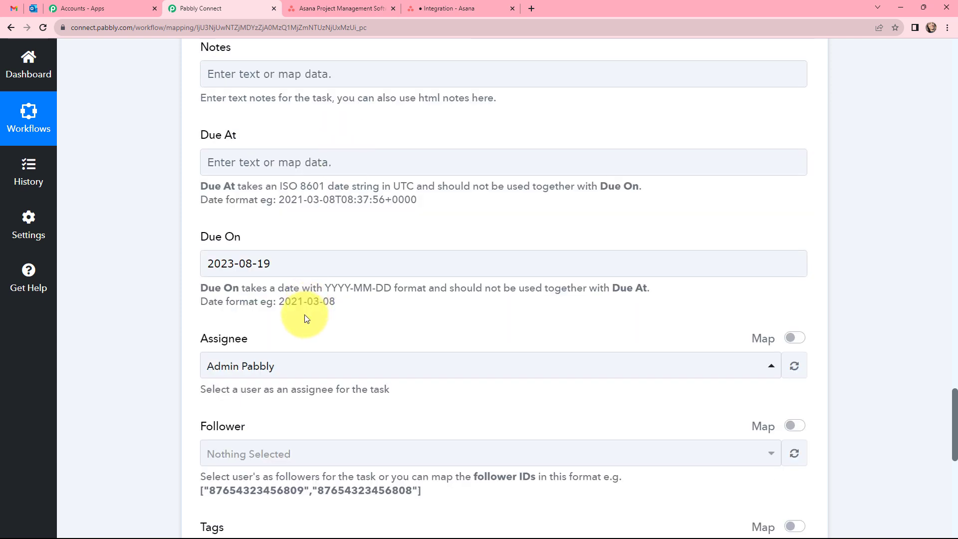
left_click(308, 366)
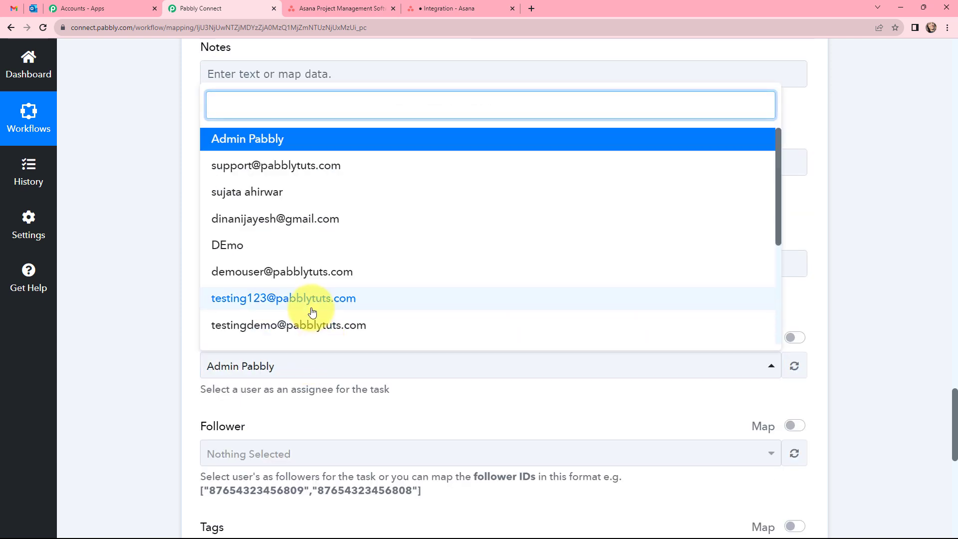
scroll(312, 312, "down", 3)
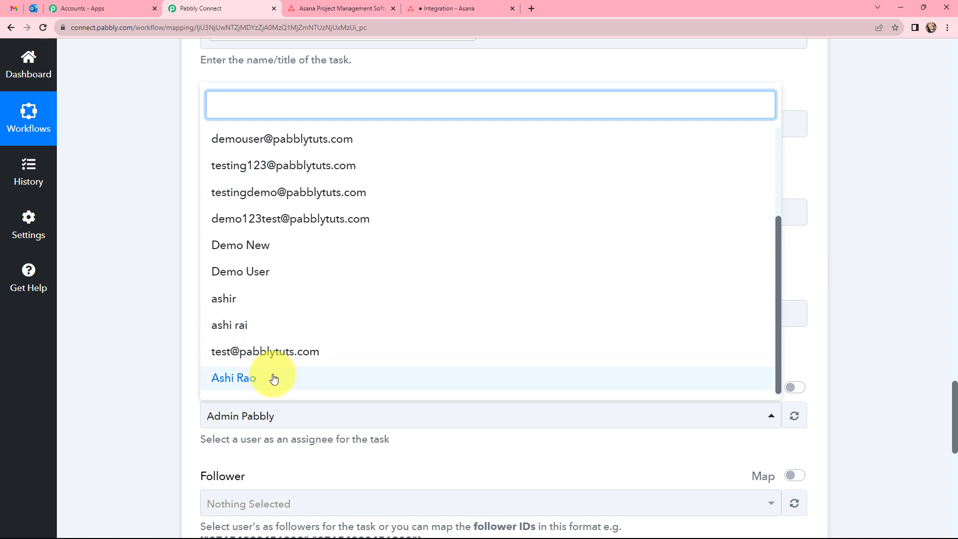